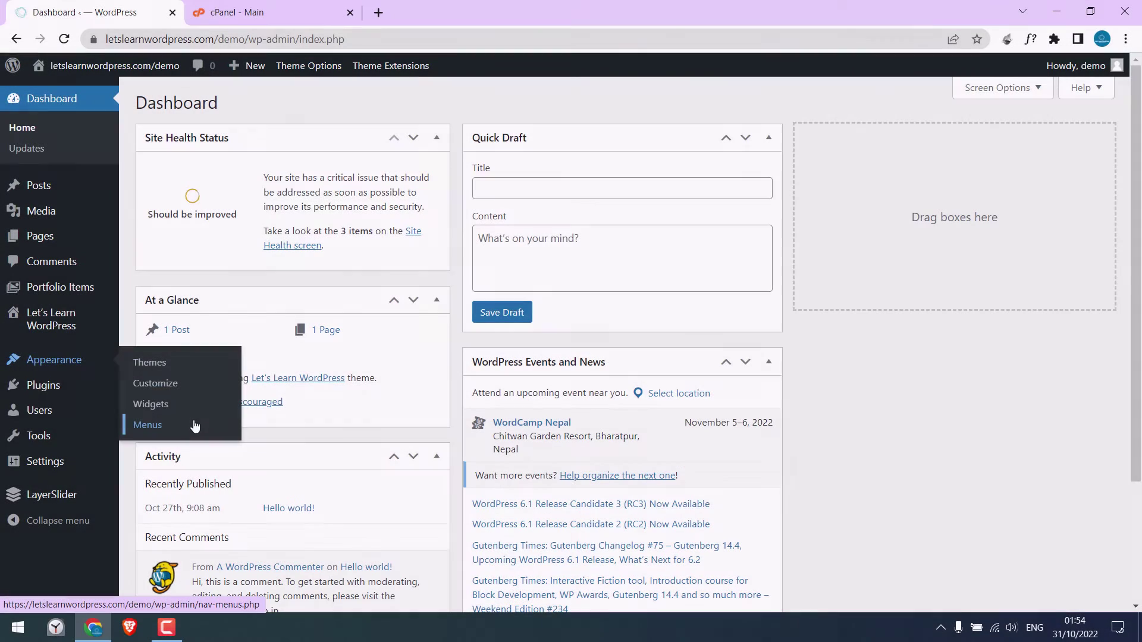
# - Preview the Appearance and Plugins admin menus, then minimize Chrome to the desktop
pyautogui.moveTo(95, 386)
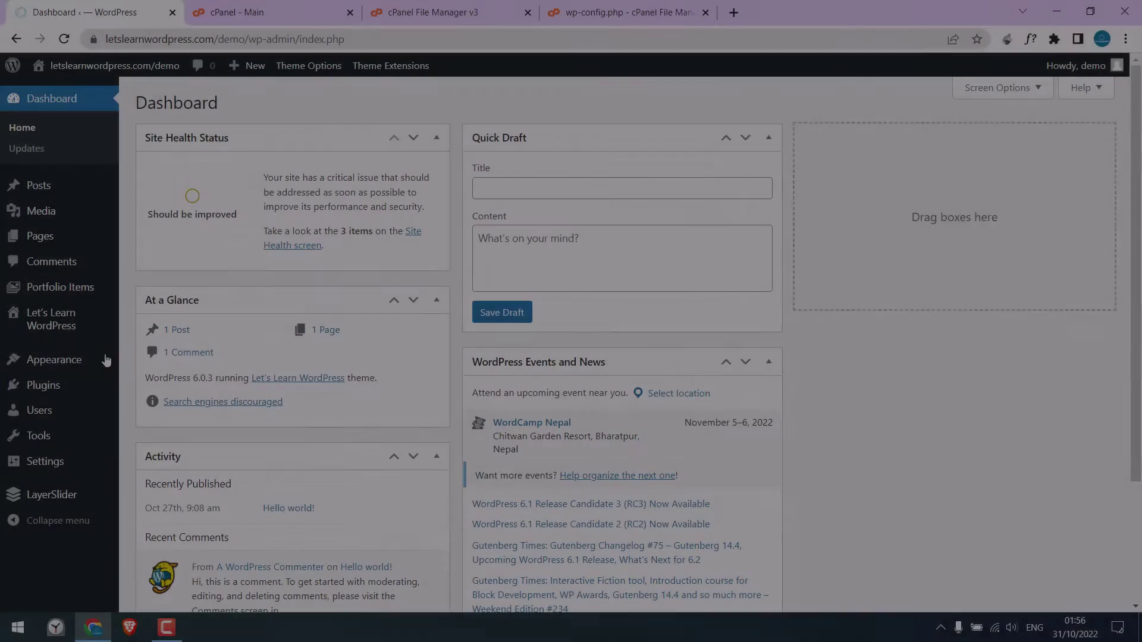
pyautogui.moveTo(54, 360)
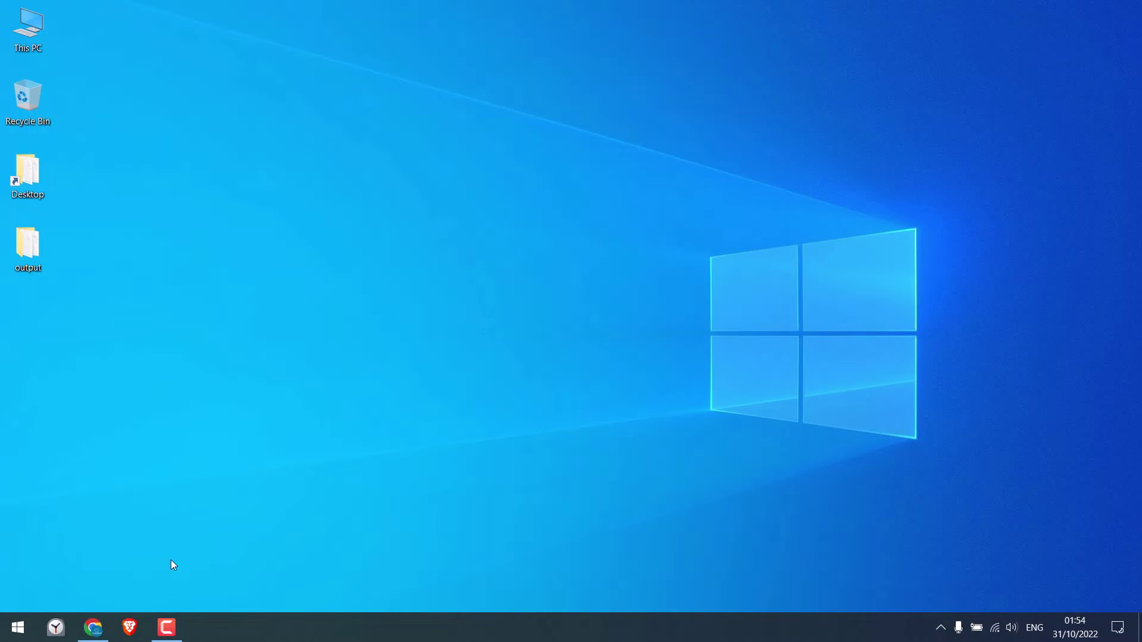
# - Restore the Dashboard from the taskbar, check Appearance and Plugins, then switch to cPanel
pyautogui.click(92, 628)
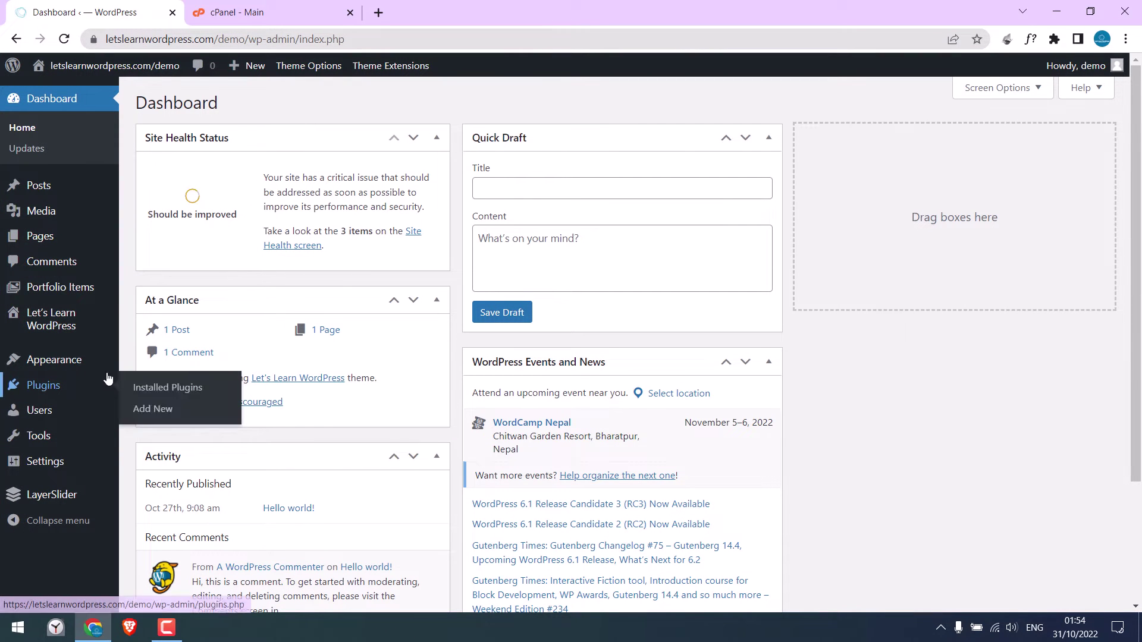
pyautogui.moveTo(106, 371)
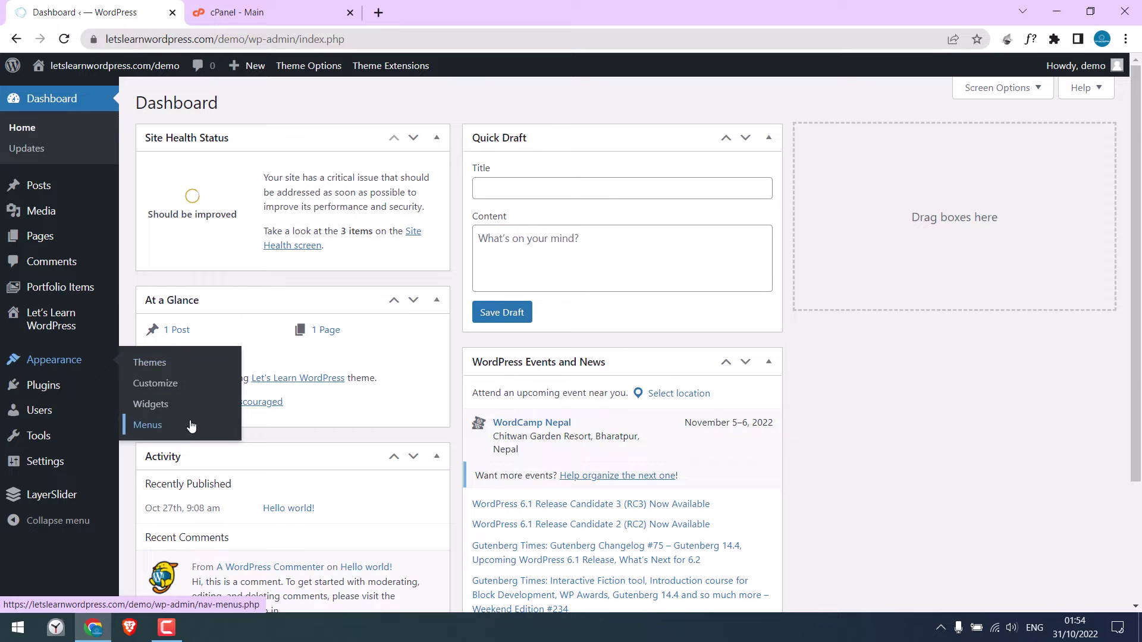
pyautogui.moveTo(58, 387)
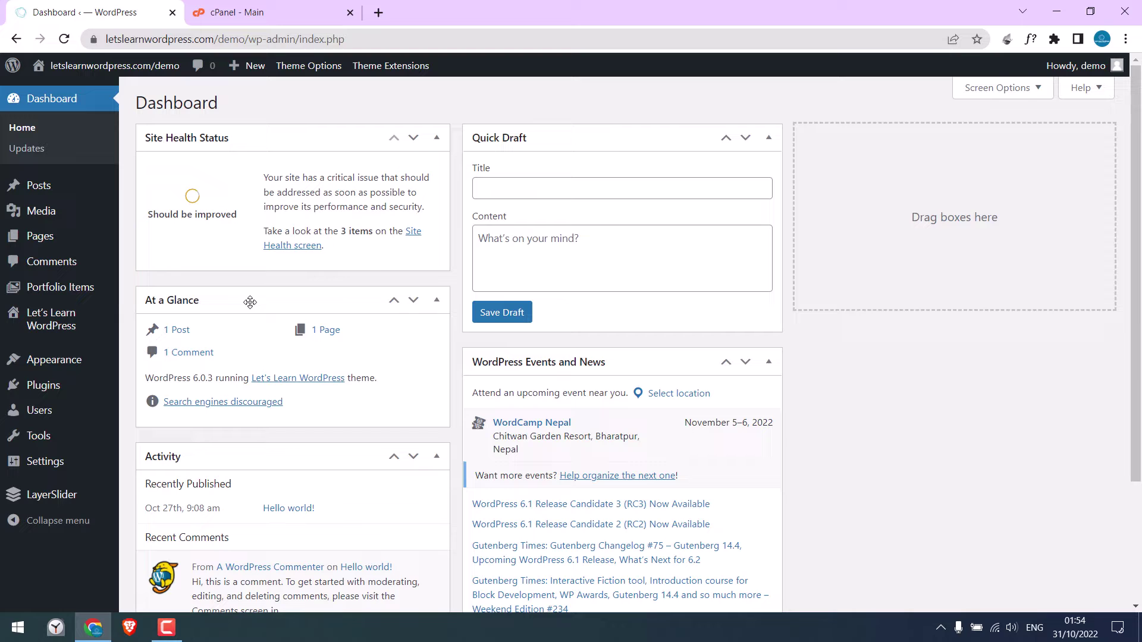
pyautogui.click(294, 11)
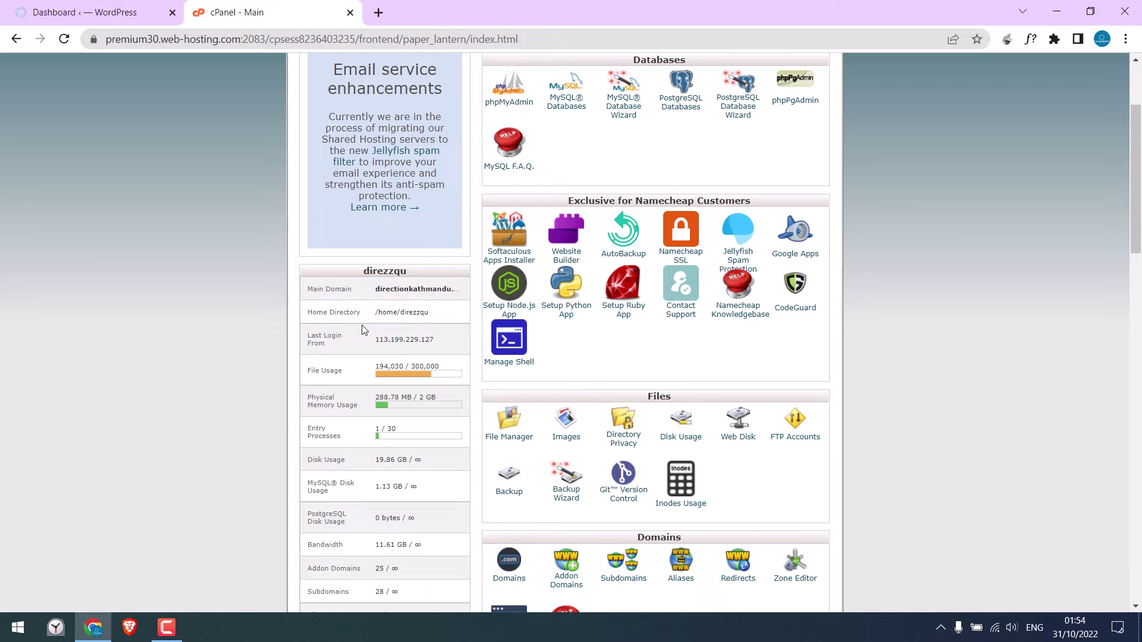
# - In cPanel File Manager, open wp-config.php in public_html/letslearnwordpress.com/demo for editing
pyautogui.click(514, 440)
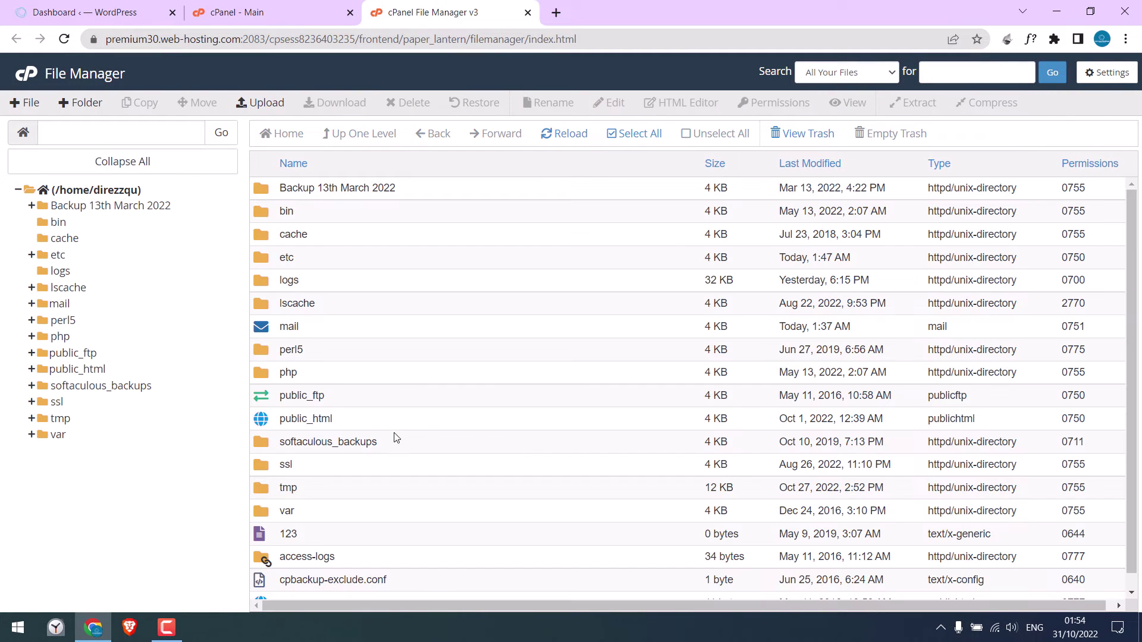
pyautogui.doubleClick(267, 419)
pyautogui.doubleClick(341, 251)
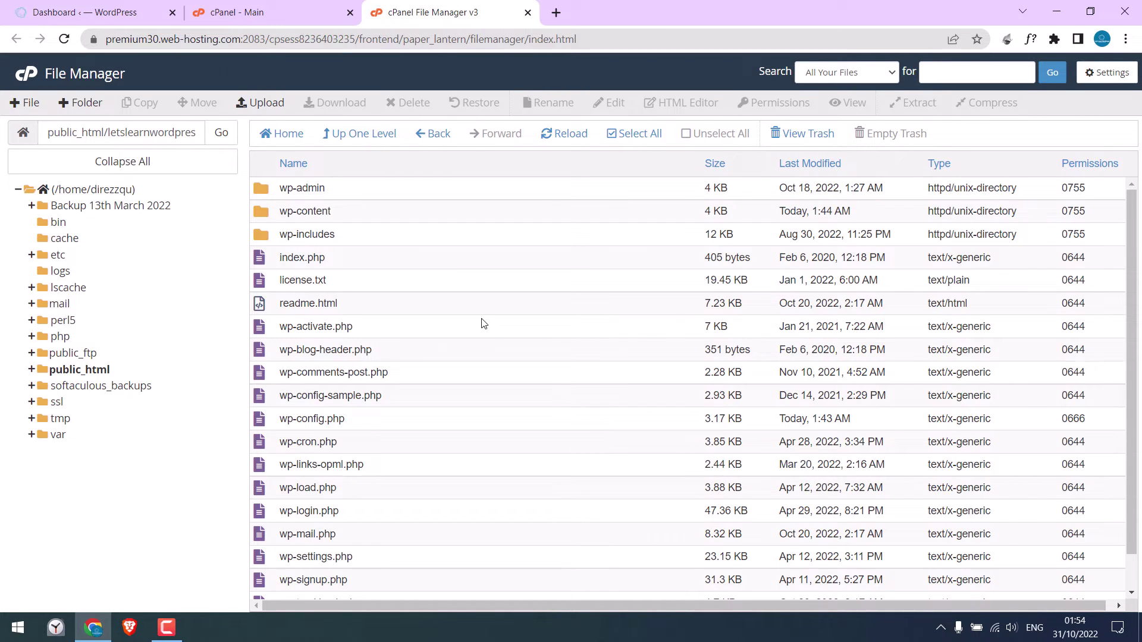
pyautogui.click(309, 418)
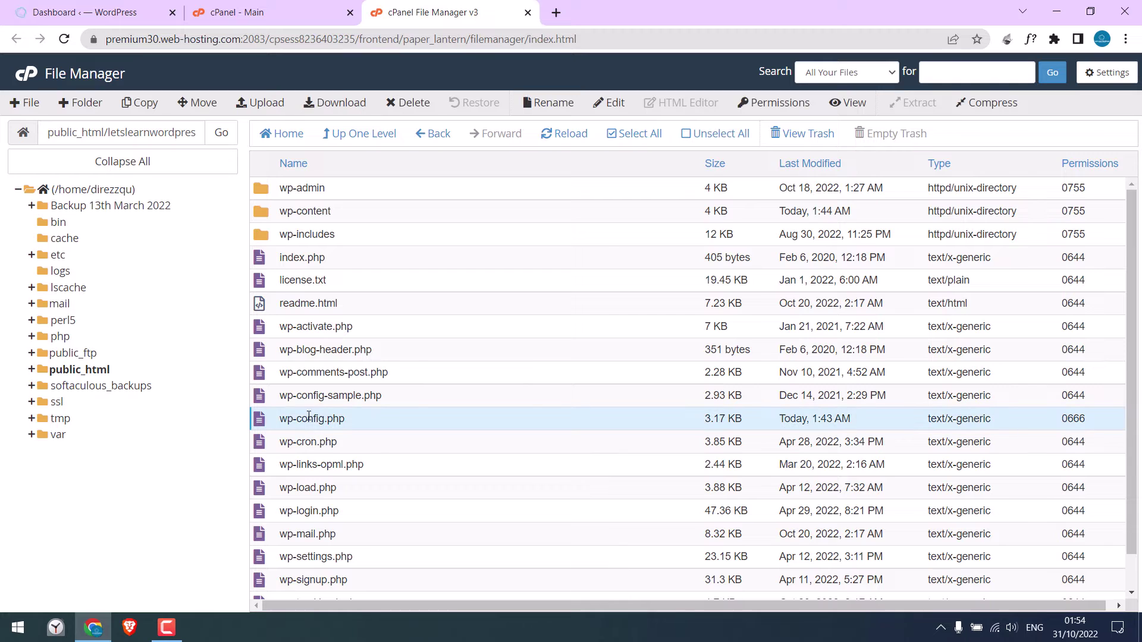
pyautogui.rightClick(305, 418)
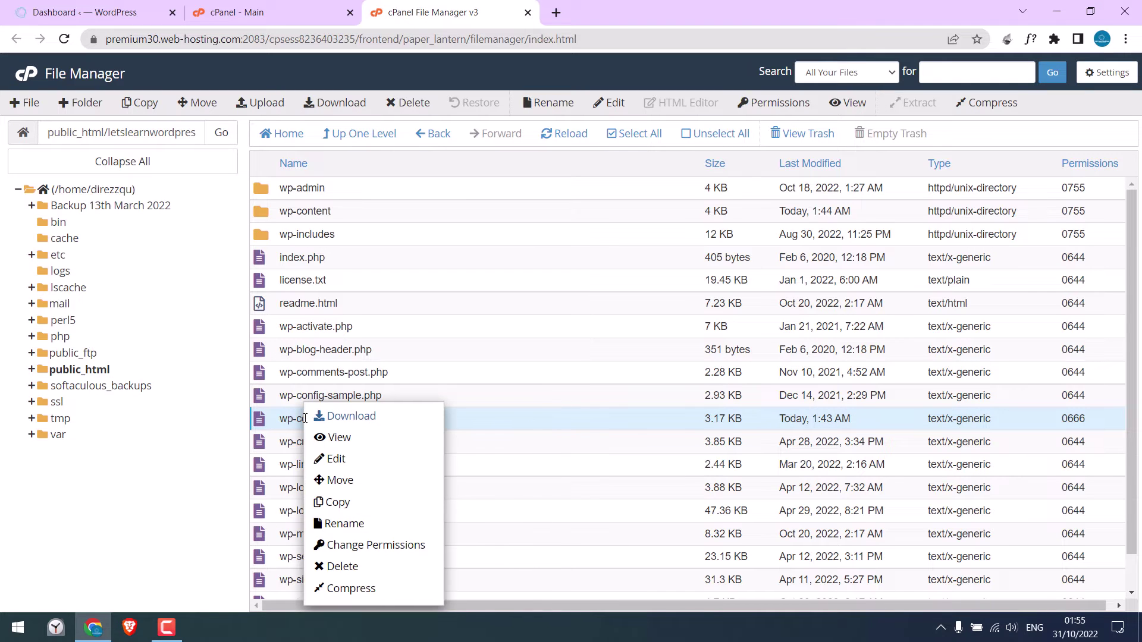
pyautogui.click(335, 460)
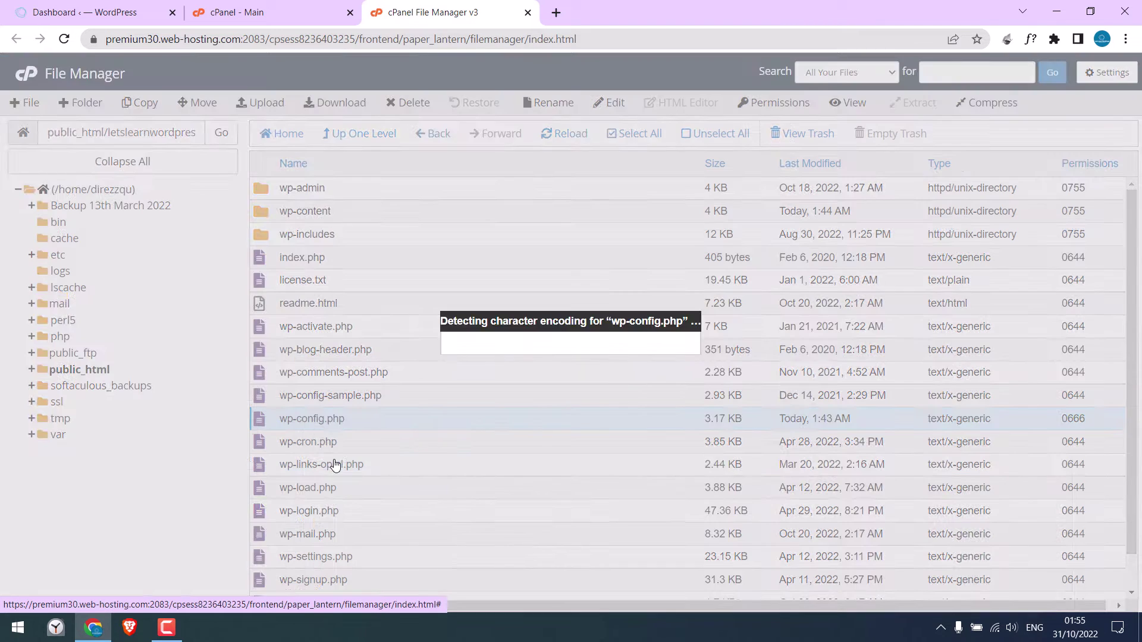
pyautogui.click(703, 448)
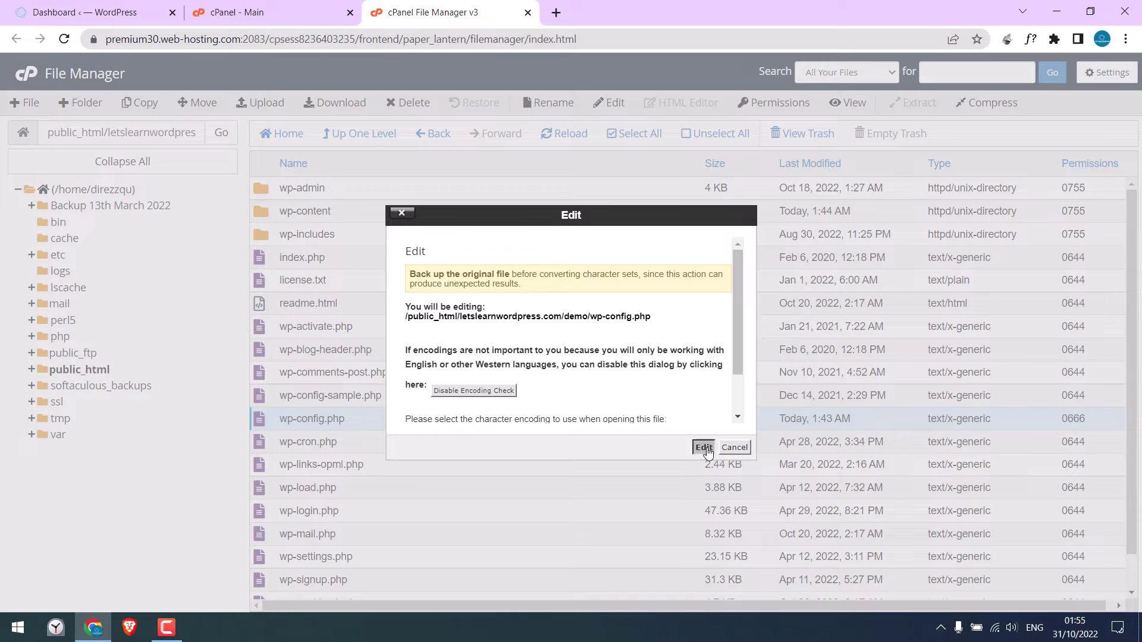
# - Change DISALLOW_FILE_EDIT on line 75 from true to false, save, and reload the Dashboard
pyautogui.scroll(-12, 377, 519)
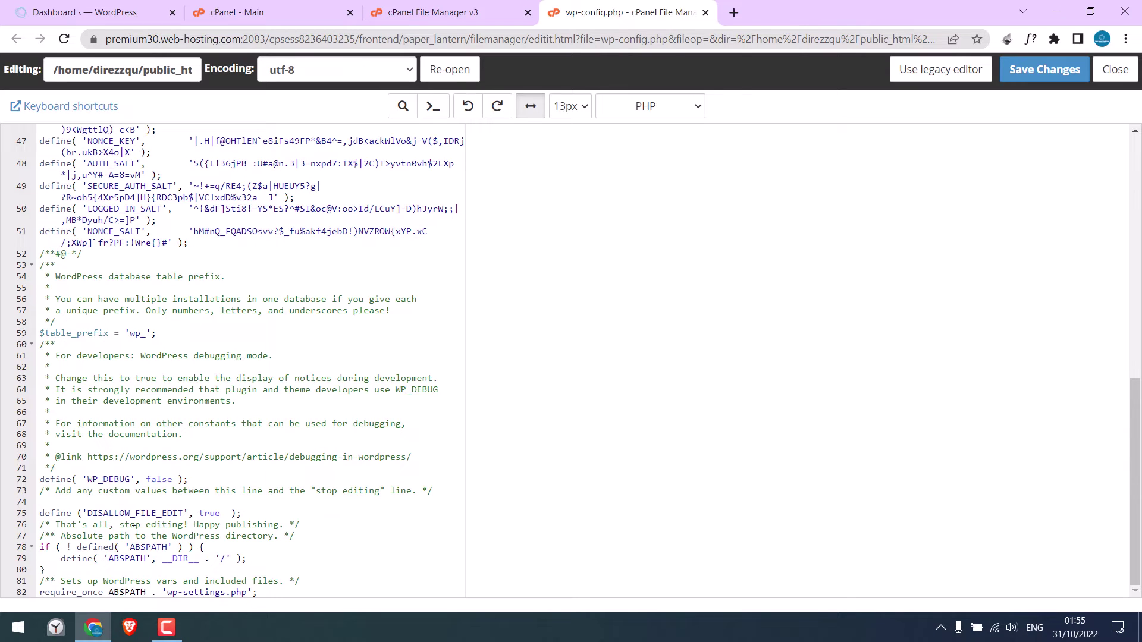
pyautogui.click(200, 512)
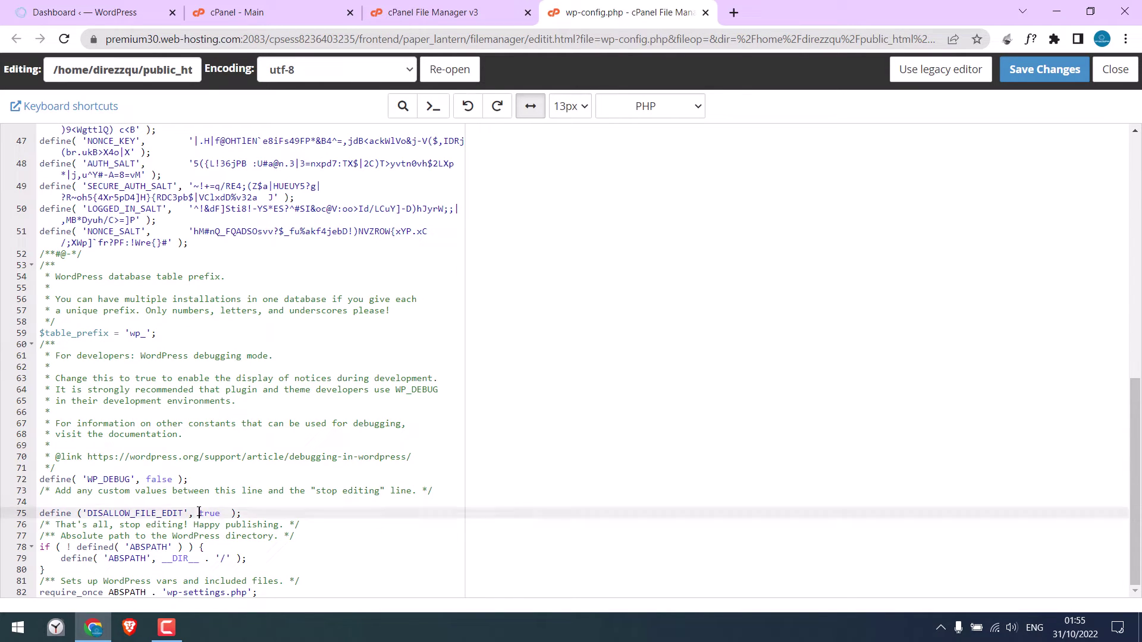
pyautogui.write('fala')
pyautogui.click(1040, 74)
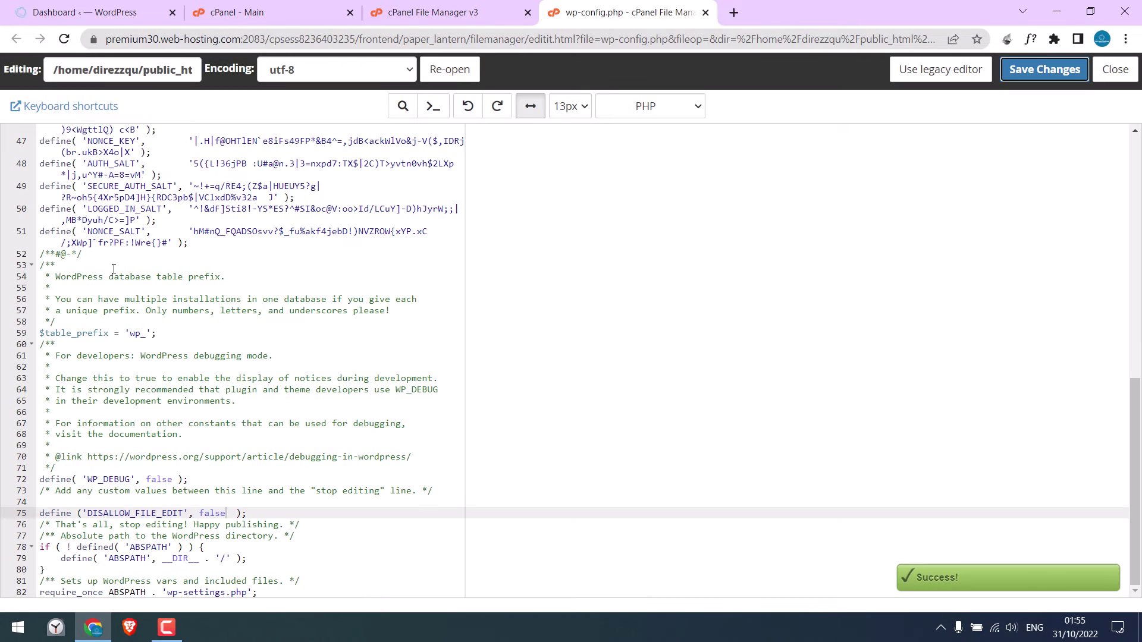
pyautogui.click(67, 11)
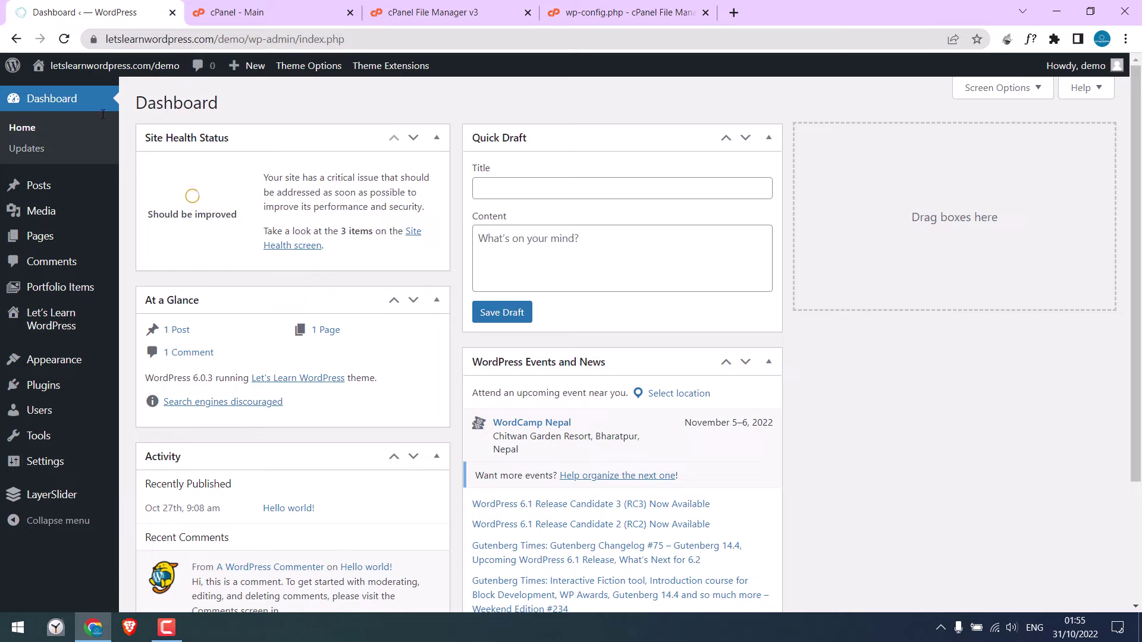
pyautogui.click(64, 41)
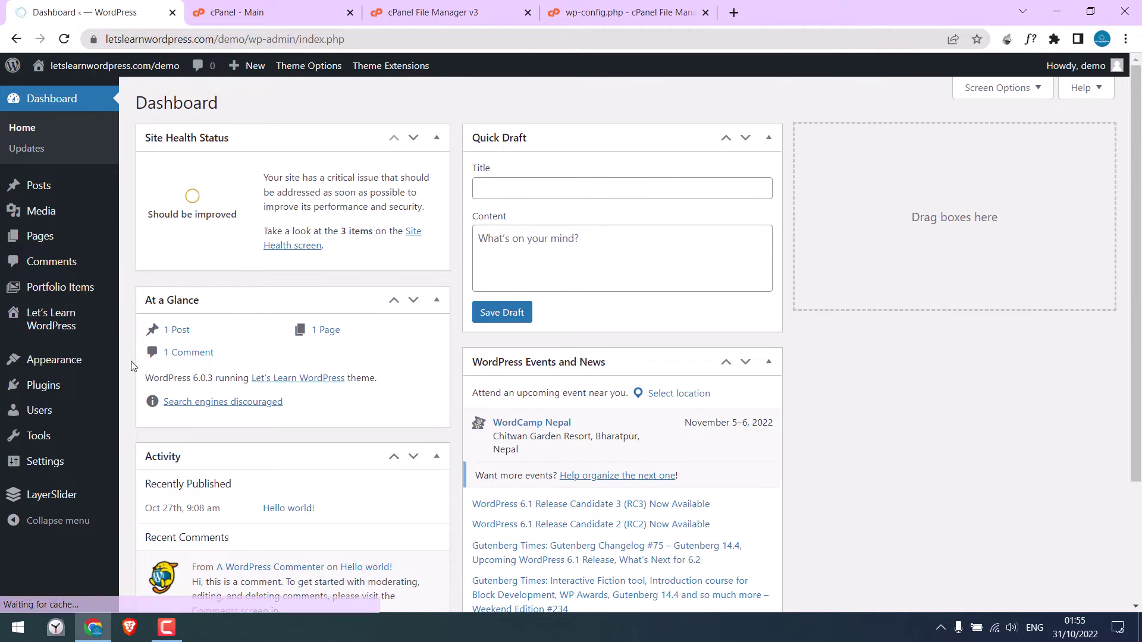
# - Confirm Theme File Editor and Plugin File Editor now appear, then return to the wp-config.php editor
pyautogui.moveTo(59, 359)
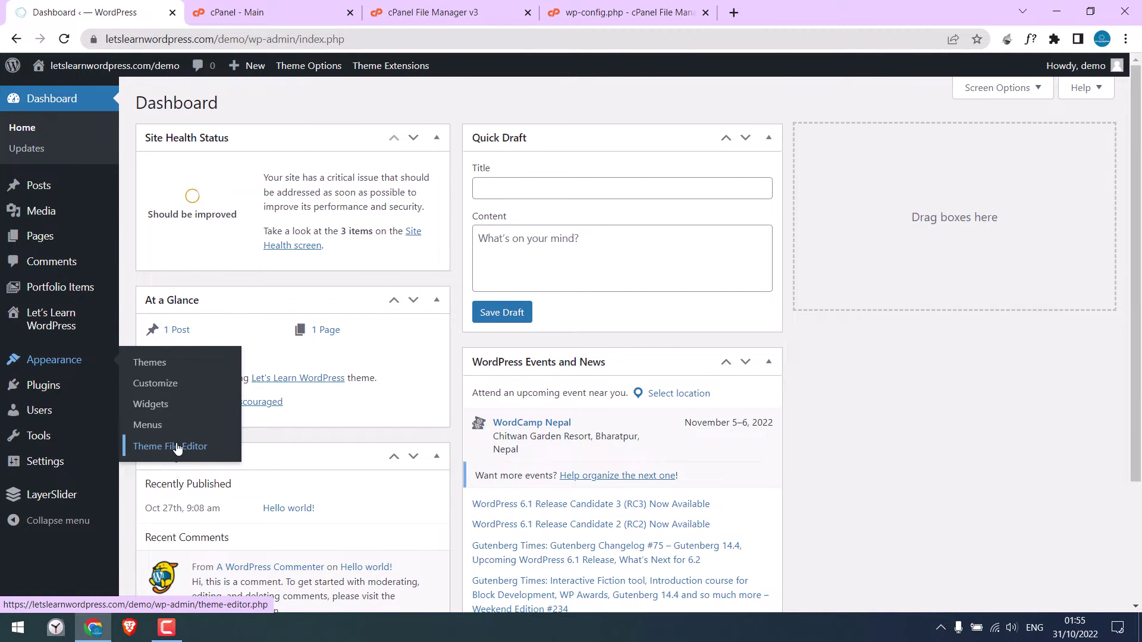
pyautogui.moveTo(97, 387)
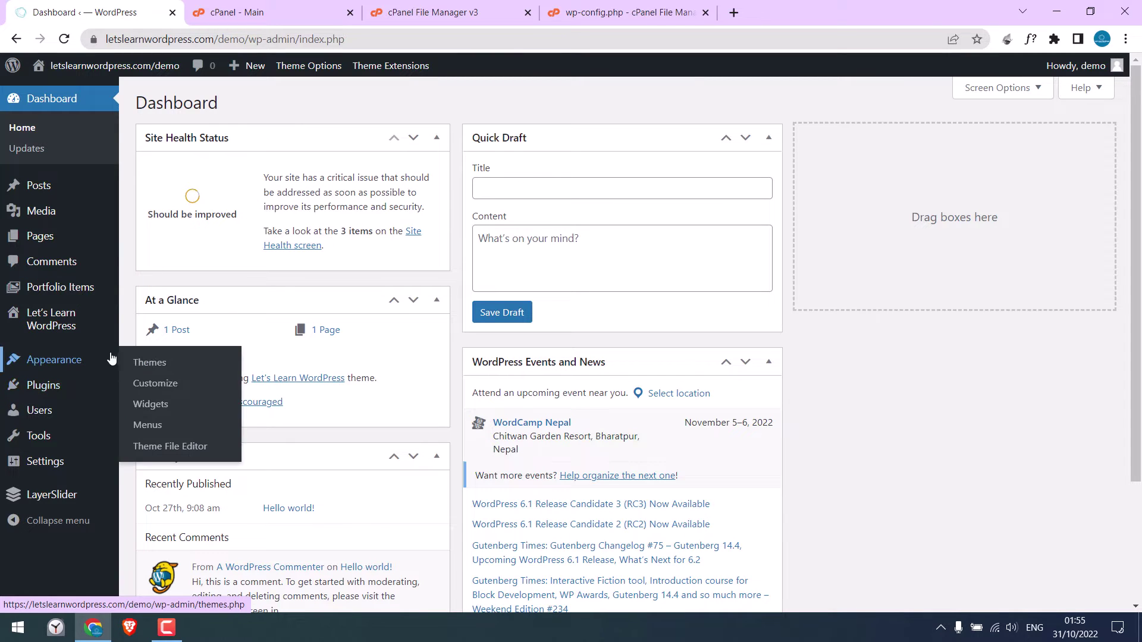
pyautogui.click(622, 11)
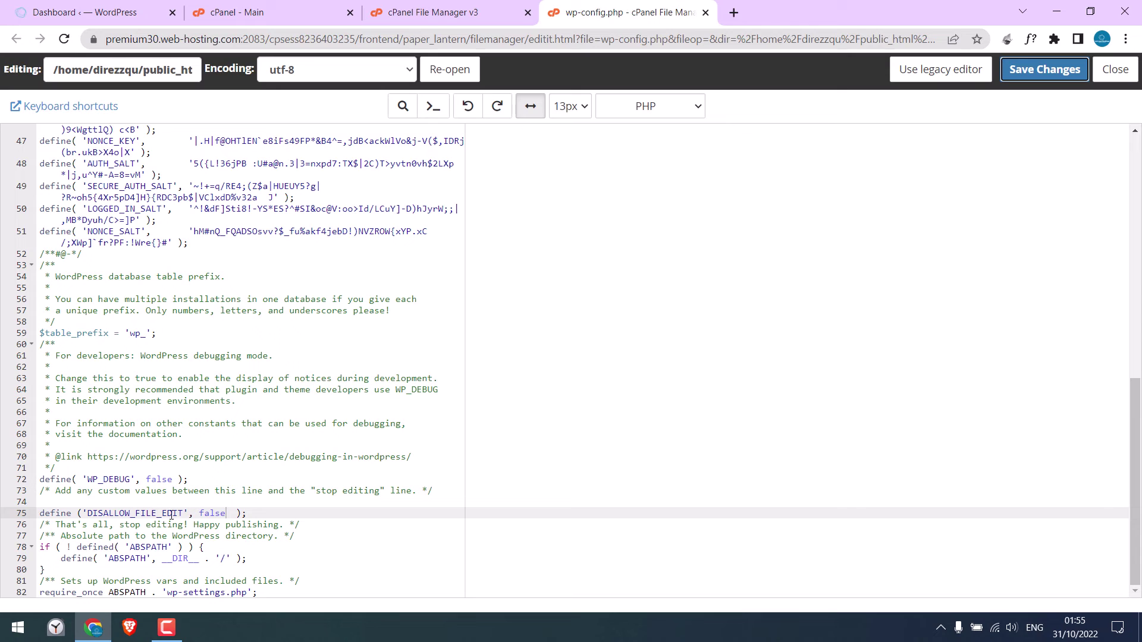
# - Revert the value to true, then delete the whole DISALLOW_FILE_EDIT line 75
pyautogui.click(201, 512)
pyautogui.press('Delete')
pyautogui.press('Delete')
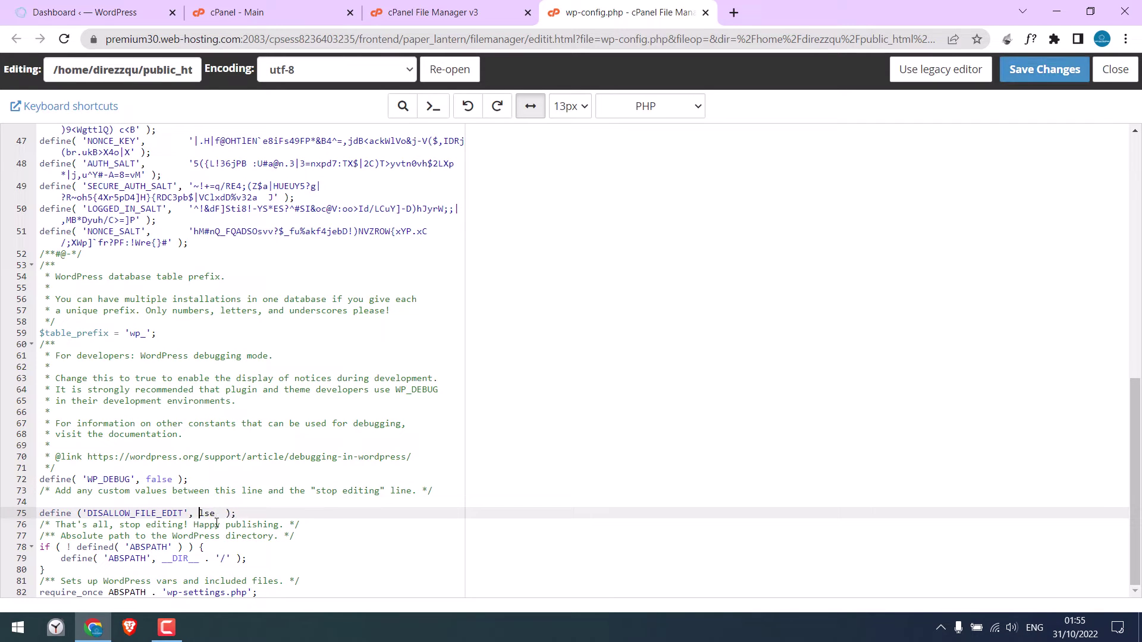
pyautogui.write('true')
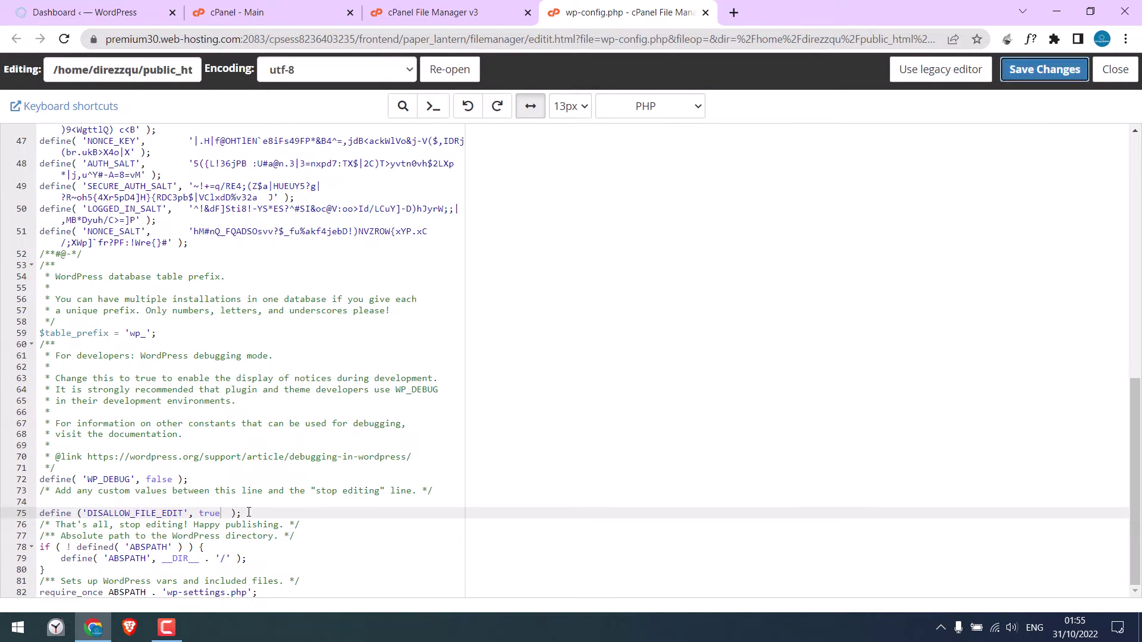
pyautogui.moveTo(241, 513); pyautogui.dragTo(52, 513)
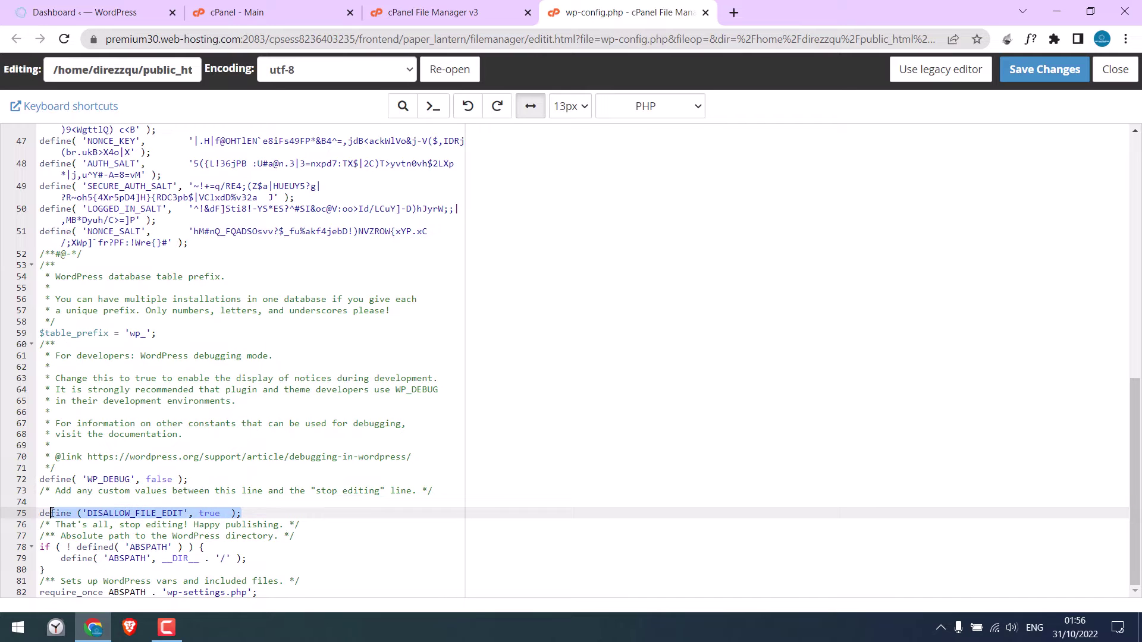
pyautogui.press('Delete')
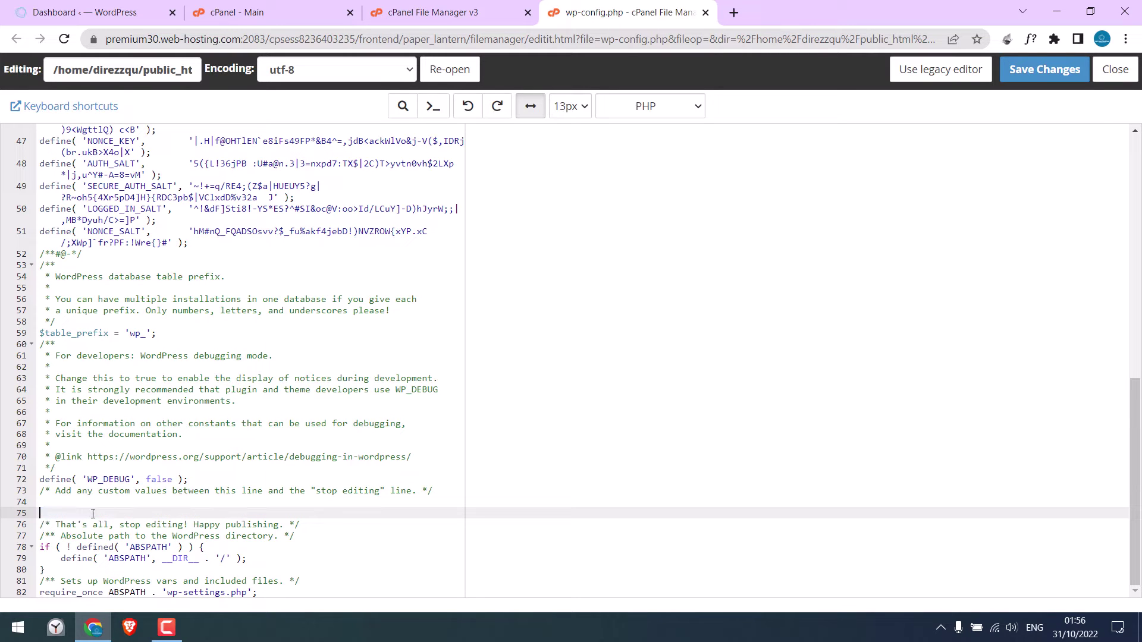
# - Save wp-config.php without the line and reload the Dashboard to check the file editor menus
pyautogui.click(1047, 69)
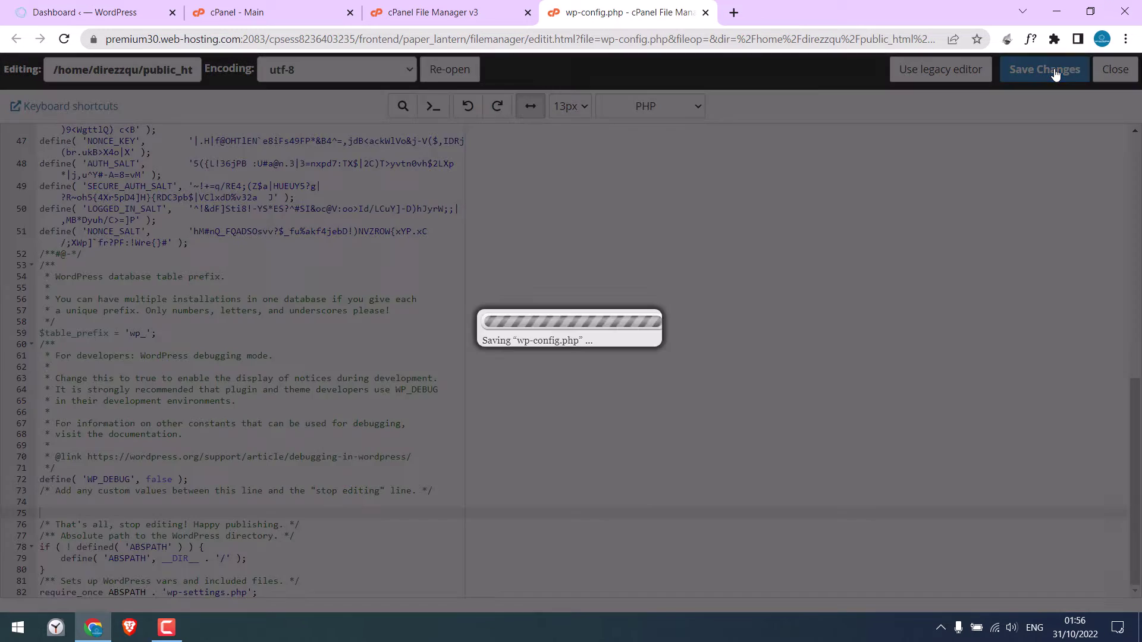
pyautogui.click(78, 7)
pyautogui.click(64, 39)
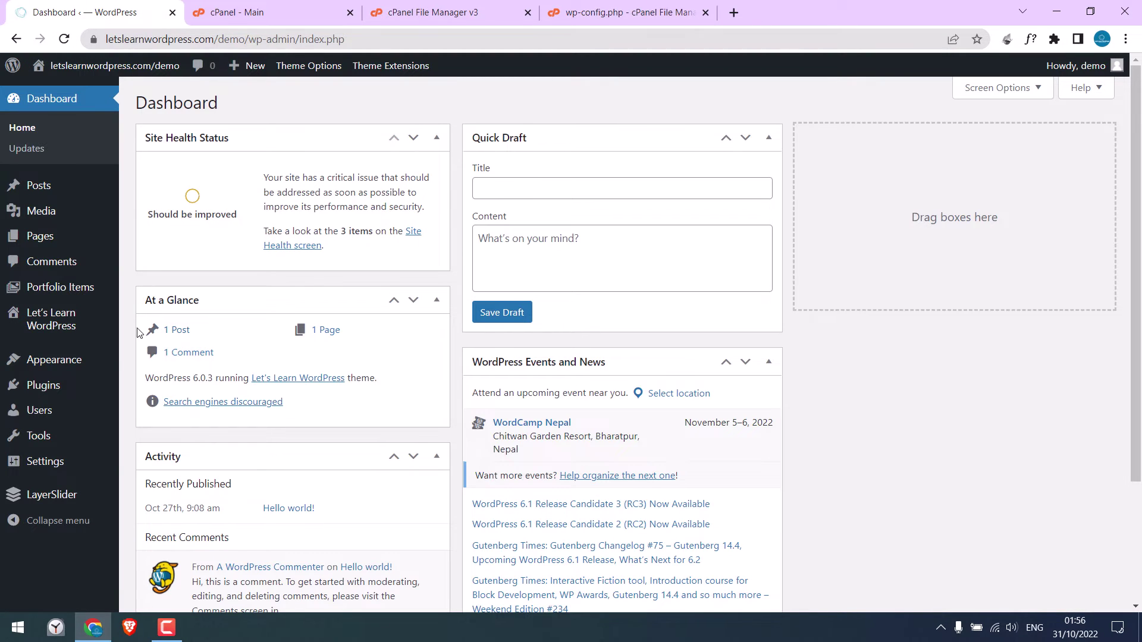
pyautogui.moveTo(54, 359)
pyautogui.moveTo(92, 391)
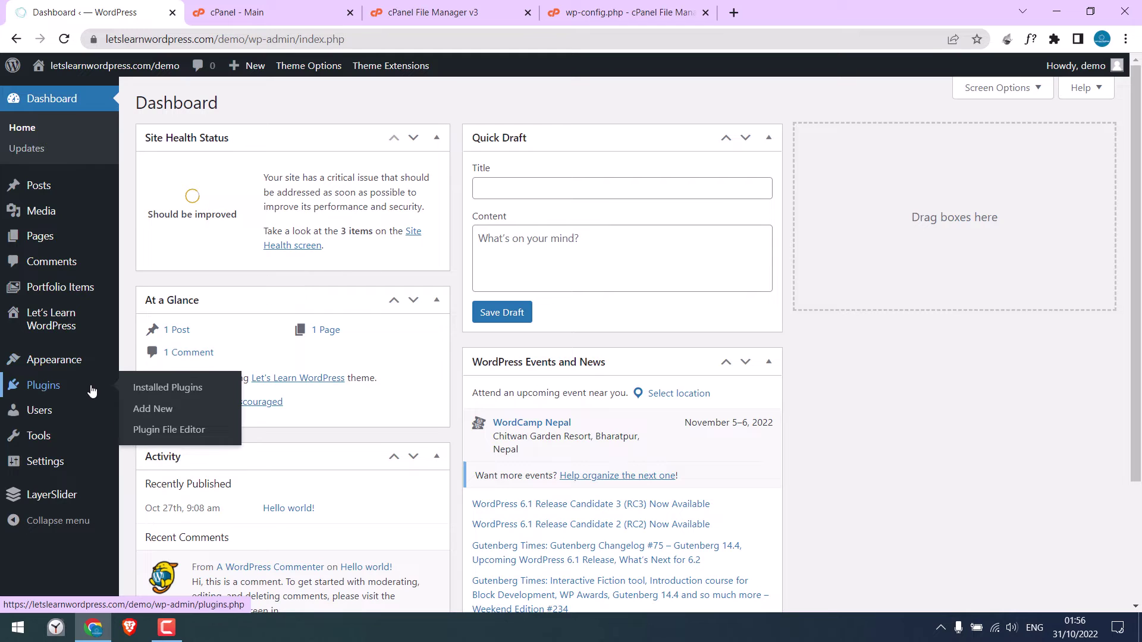
# - Return to the wp-config.php editor with the cursor on empty line 75
pyautogui.click(479, 9)
pyautogui.click(637, 6)
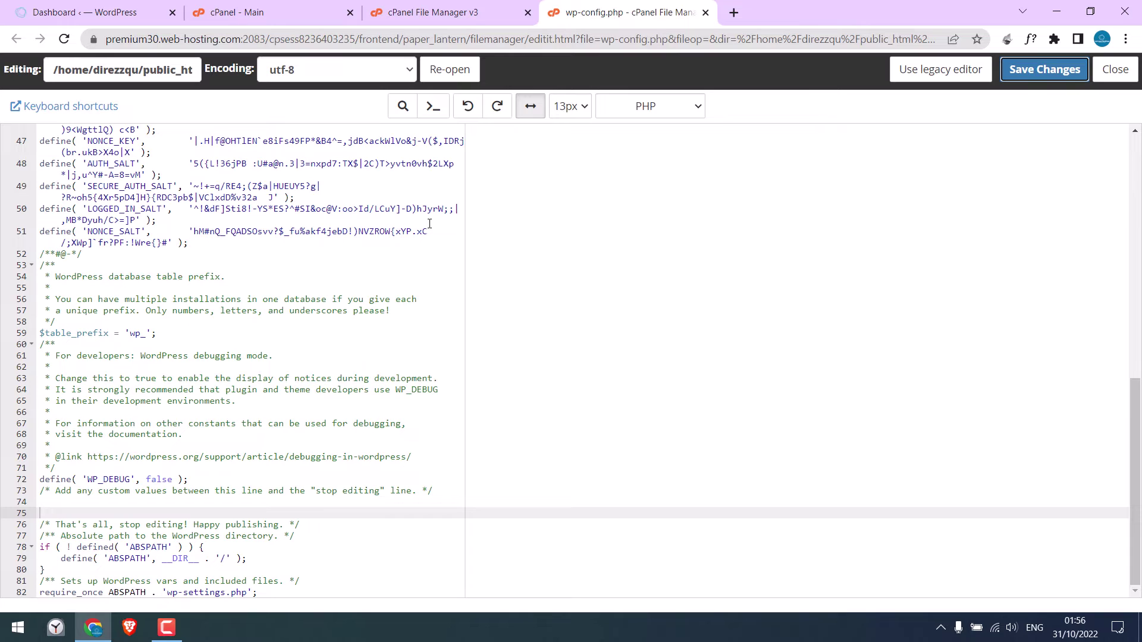
pyautogui.click(106, 509)
# - Paste define('DISALLOW_FILE_EDIT', true) onto line 75, save, and close the three cPanel tabs
pyautogui.write("define ('DISALLOW_FILE_EDIT', true  );")
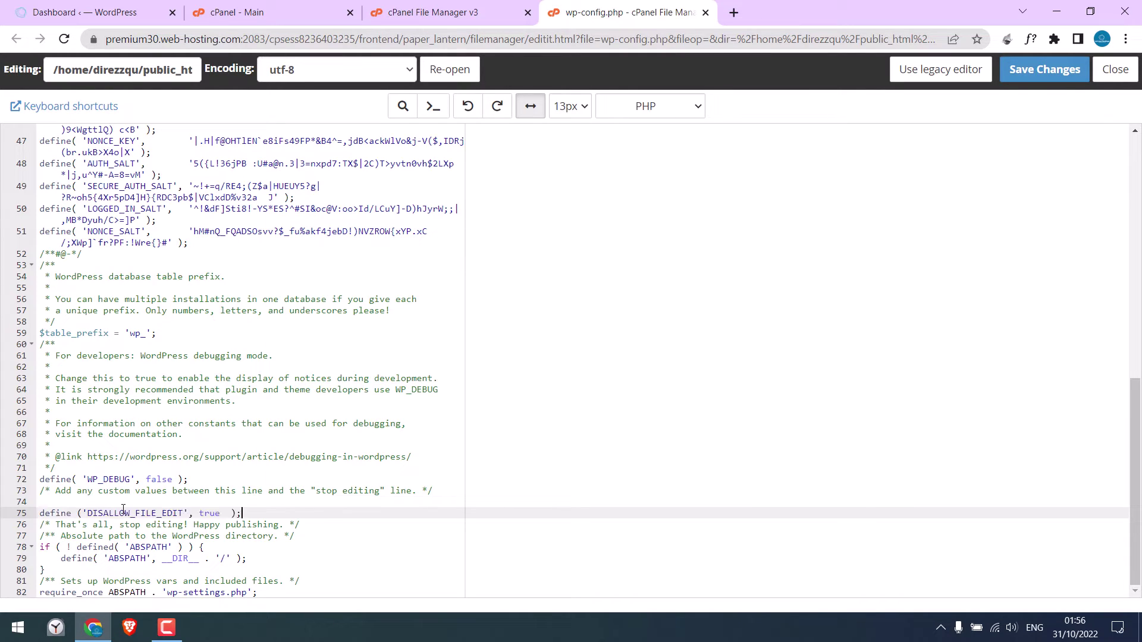
pyautogui.click(1036, 77)
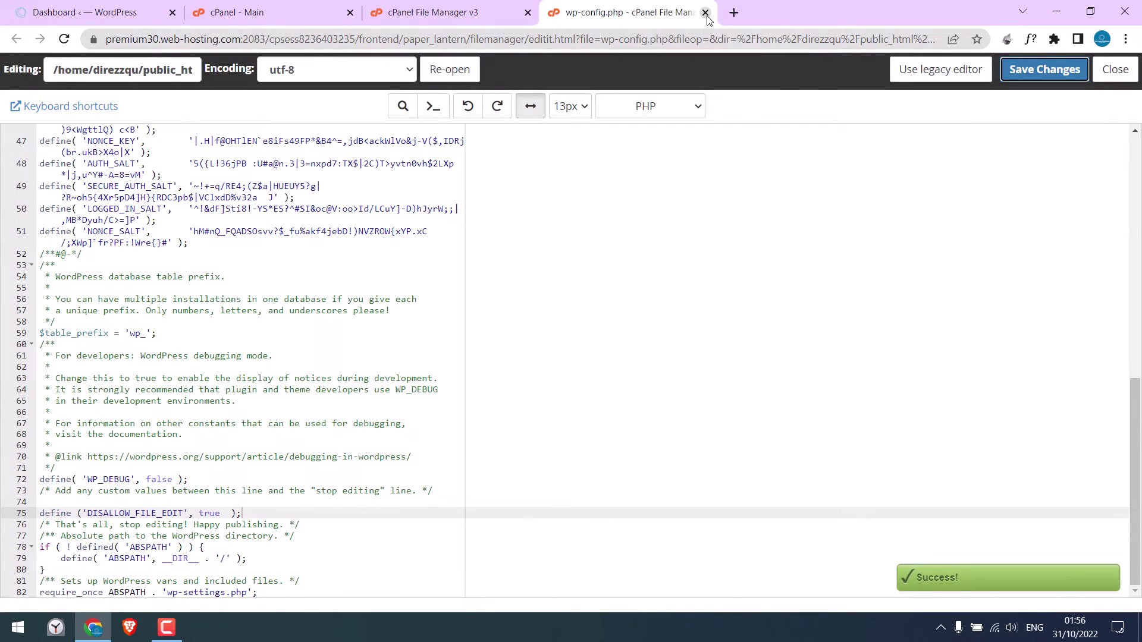
pyautogui.click(705, 12)
pyautogui.click(528, 12)
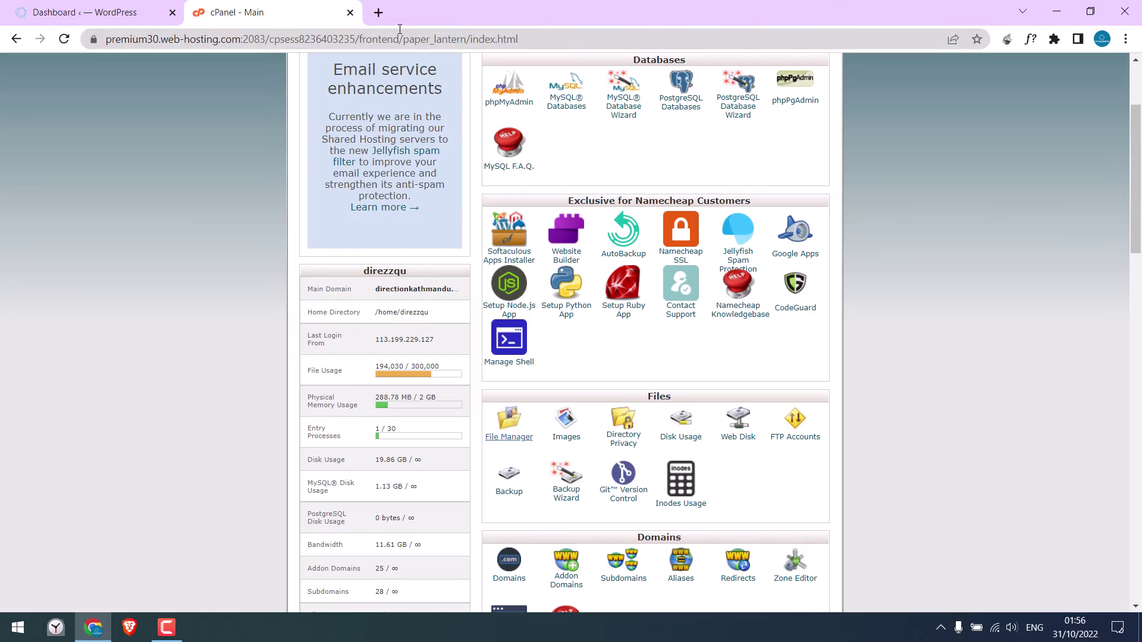
pyautogui.click(349, 13)
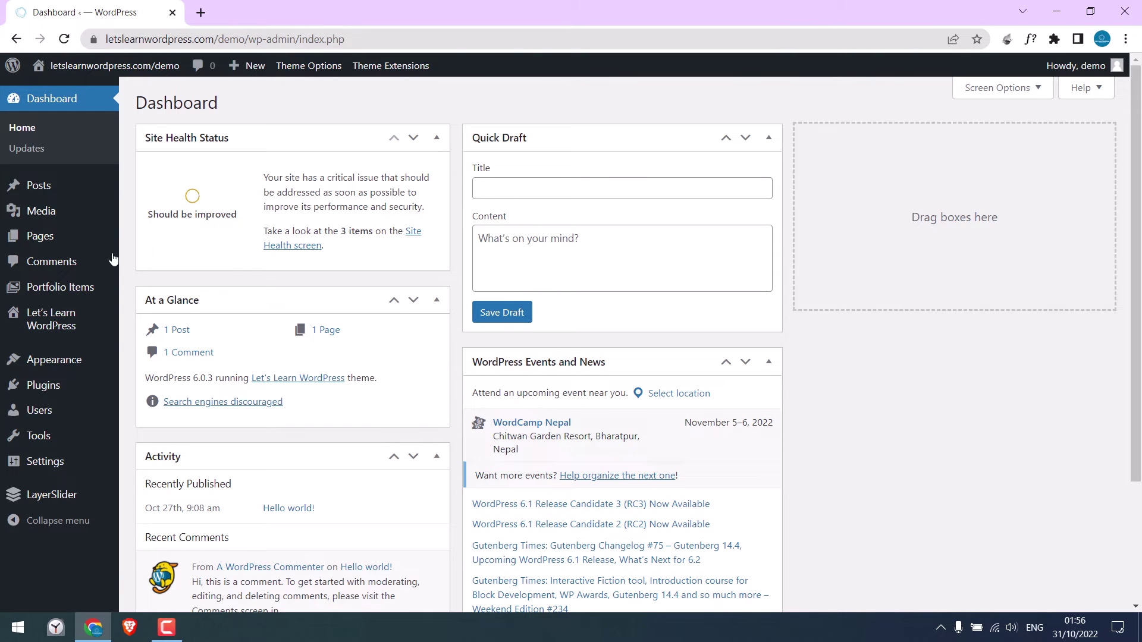
# - Search Plugins > Add New for 'file manager', then install and activate the File Manager plugin
pyautogui.moveTo(72, 367)
pyautogui.moveTo(87, 390)
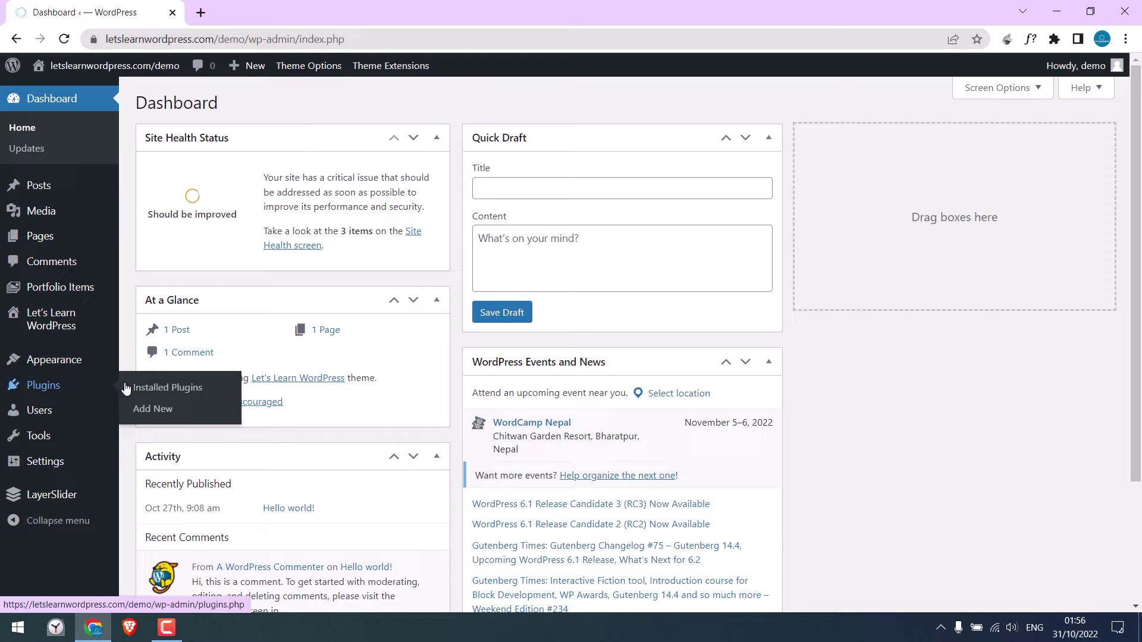
pyautogui.click(146, 410)
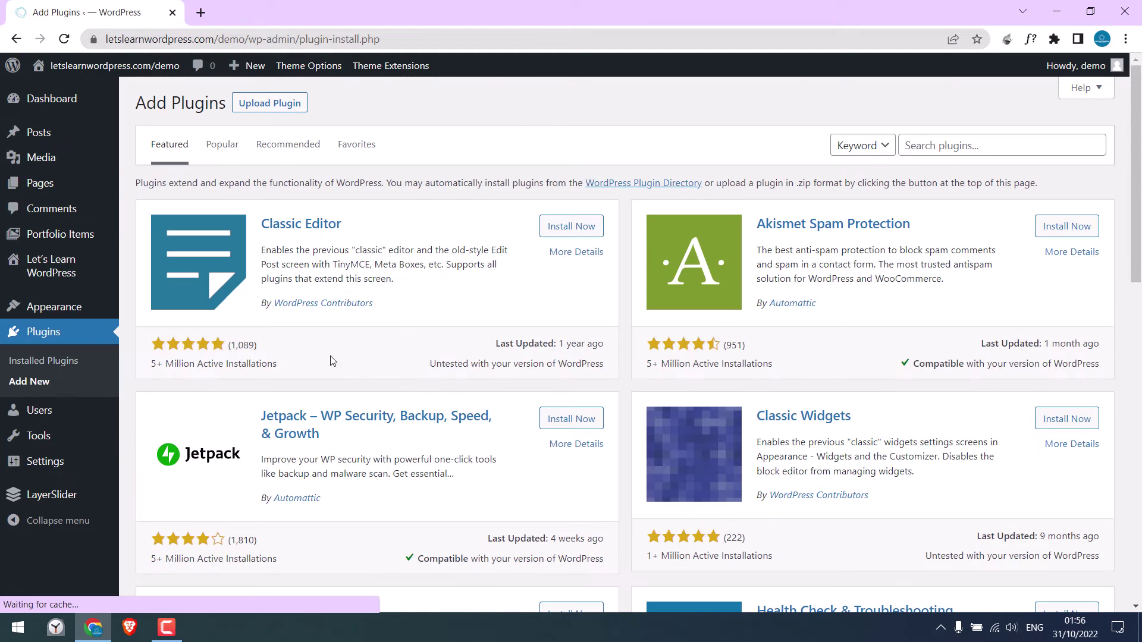
pyautogui.click(928, 146)
pyautogui.write('file manager')
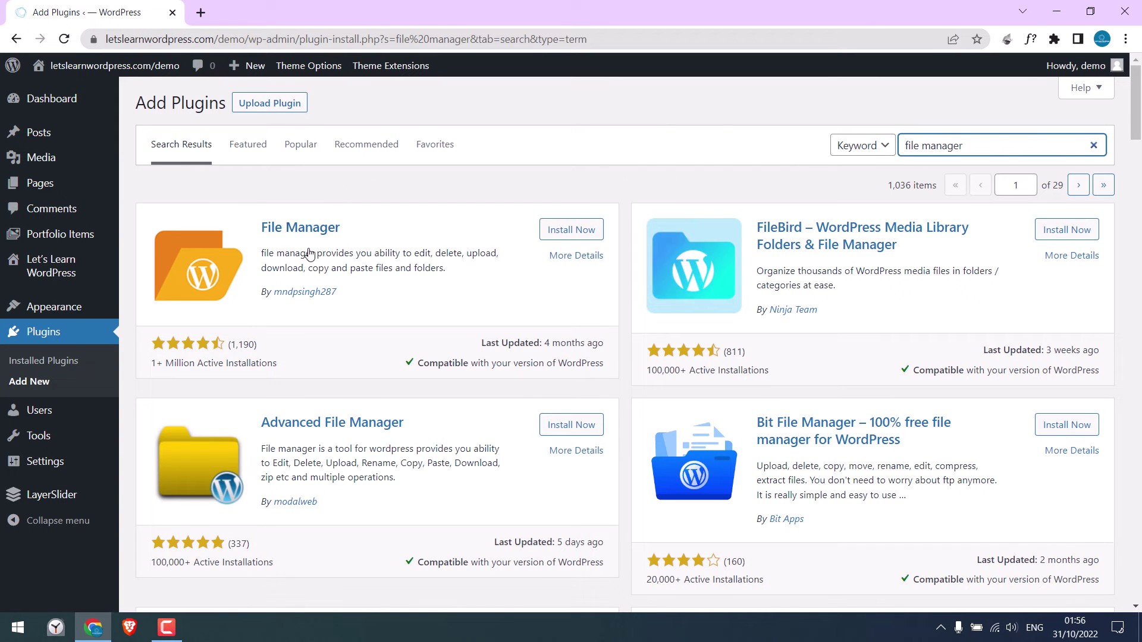
pyautogui.click(569, 231)
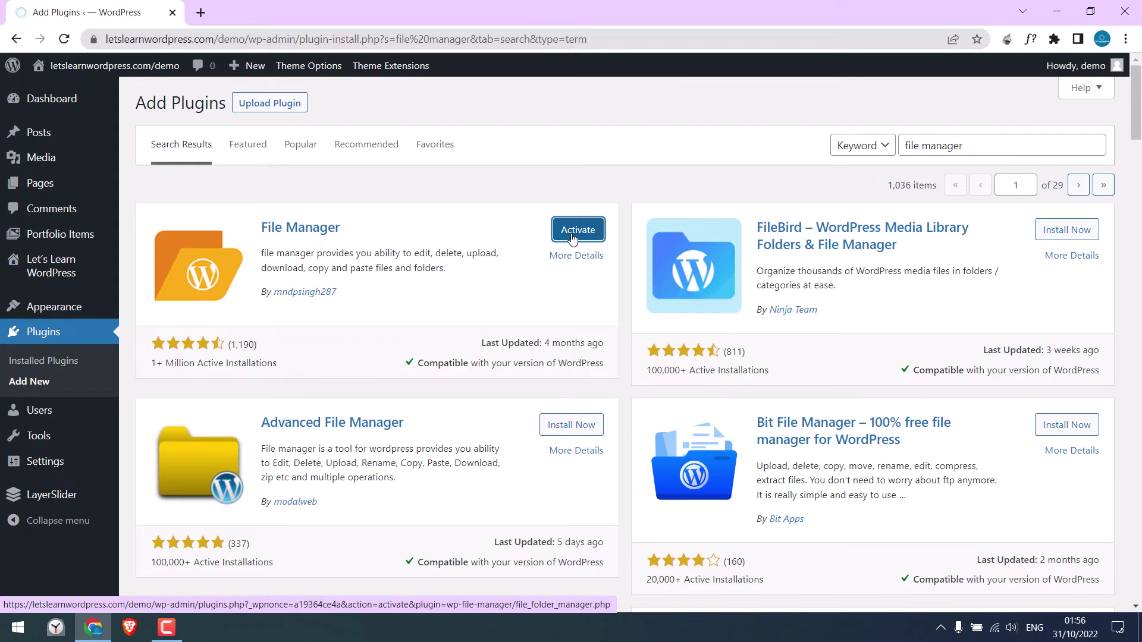
pyautogui.click(573, 234)
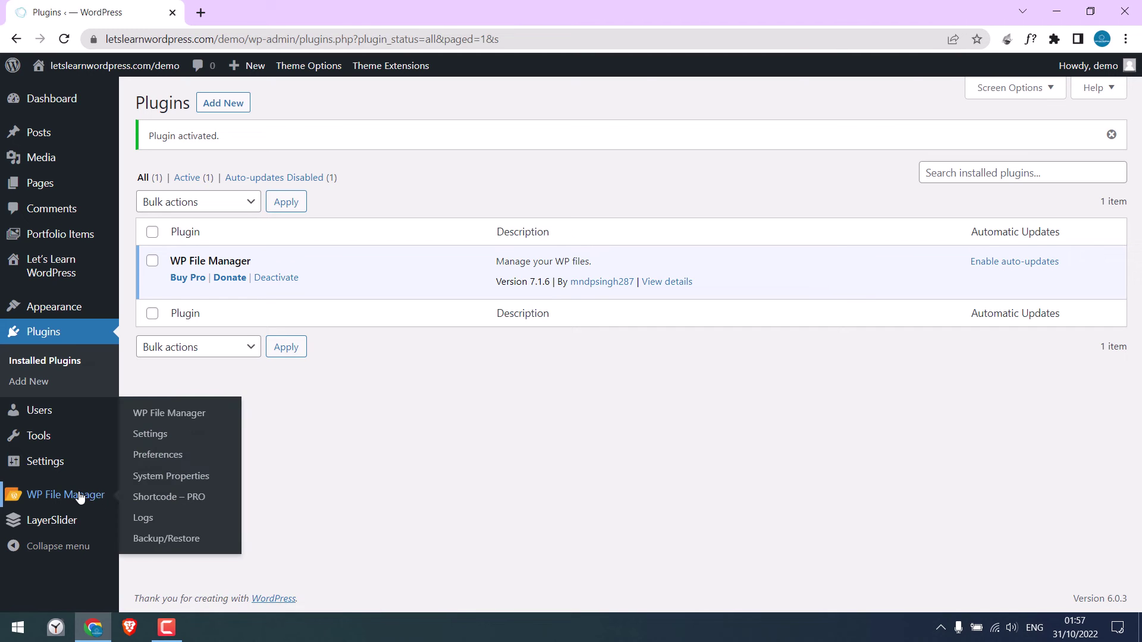
# - In WP File Manager, scroll to wp-config.php and open it in the code editor
pyautogui.click(73, 497)
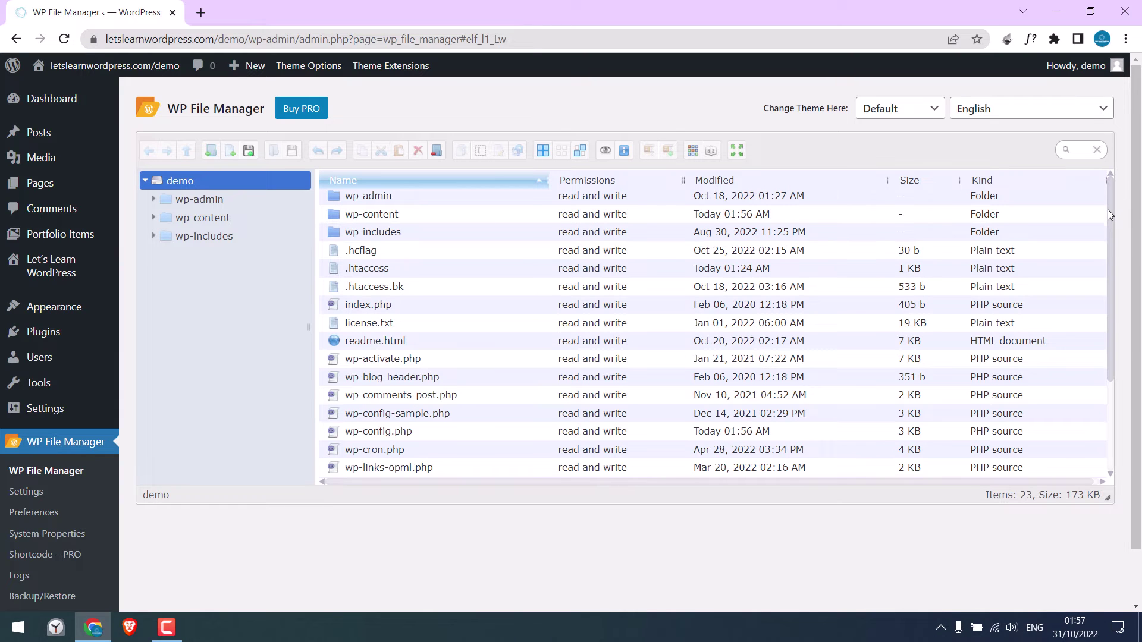
pyautogui.moveTo(1110, 219); pyautogui.dragTo(1110, 282)
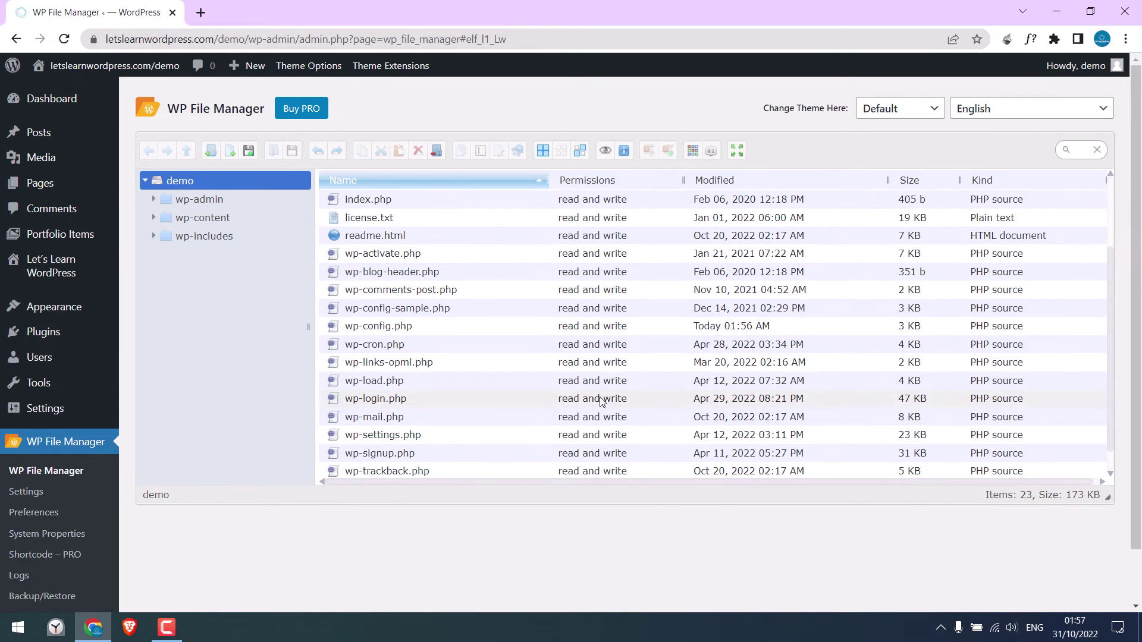
pyautogui.rightClick(375, 329)
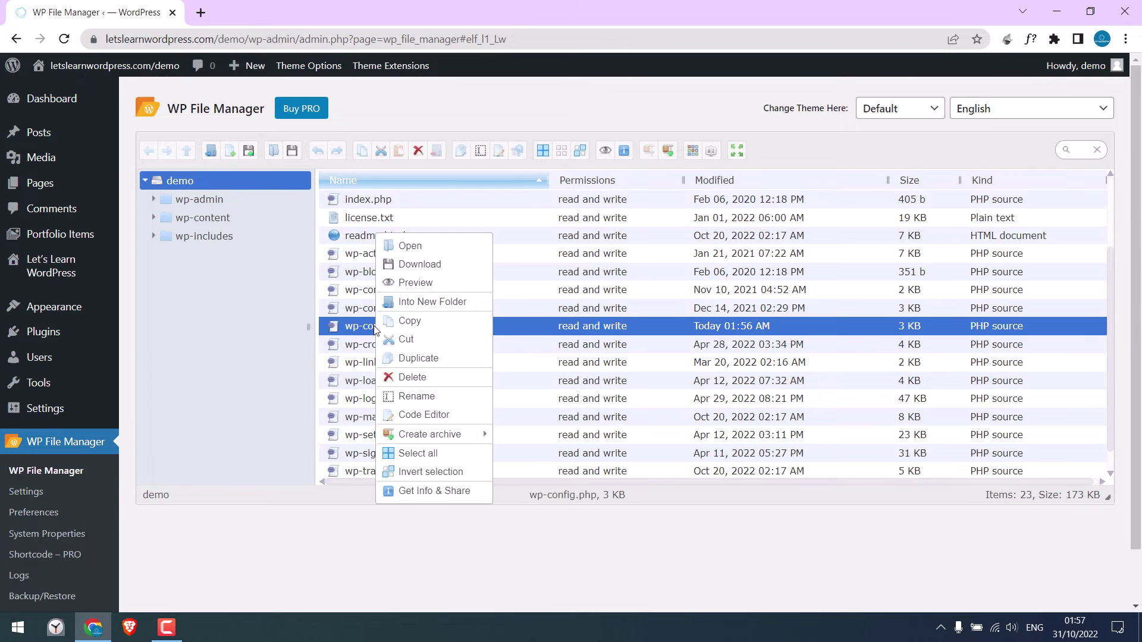
pyautogui.click(412, 415)
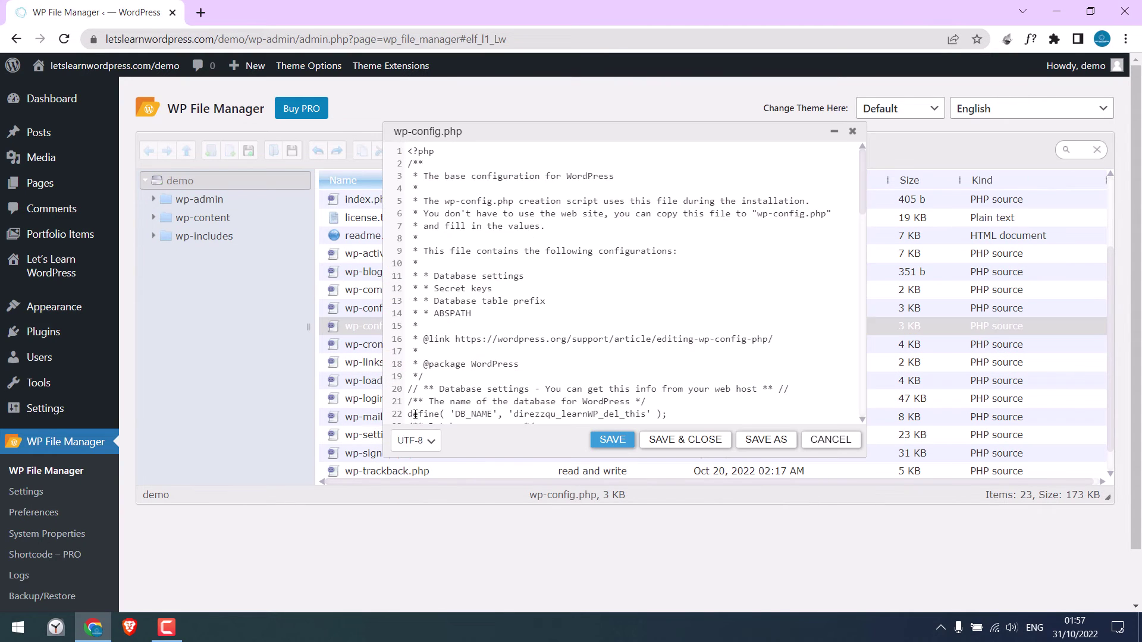
# - Change DISALLOW_FILE_EDIT on line 75 of wp-config.php from true to false and save
pyautogui.moveTo(858, 186); pyautogui.dragTo(859, 388)
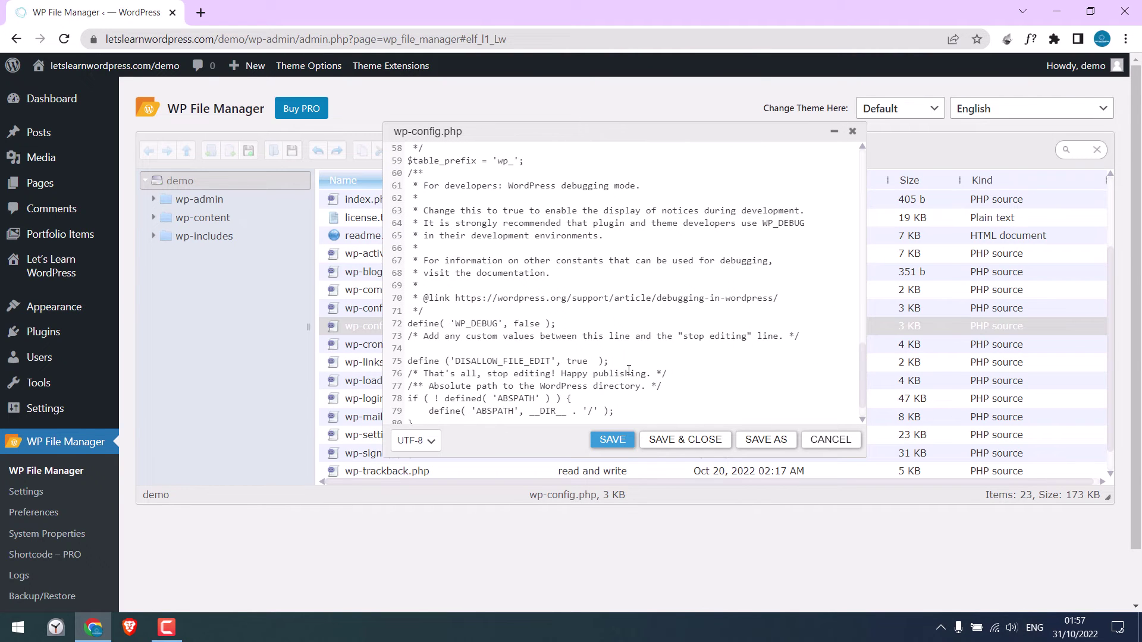
pyautogui.click(589, 362)
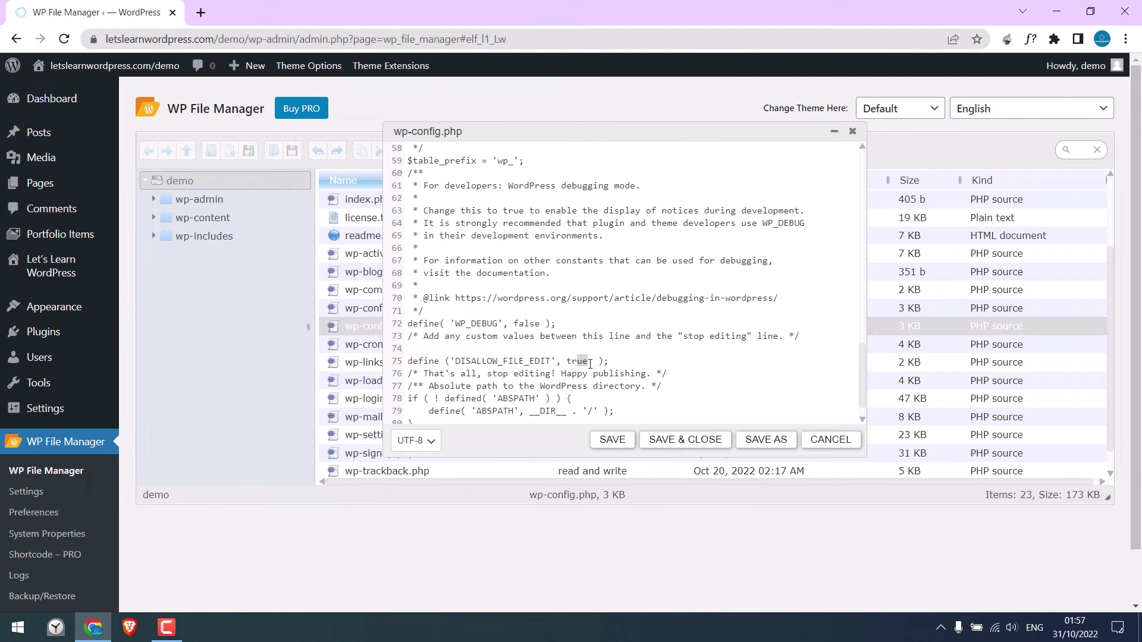
pyautogui.write('false')
pyautogui.moveTo(627, 361); pyautogui.dragTo(410, 368)
pyautogui.doubleClick(416, 361)
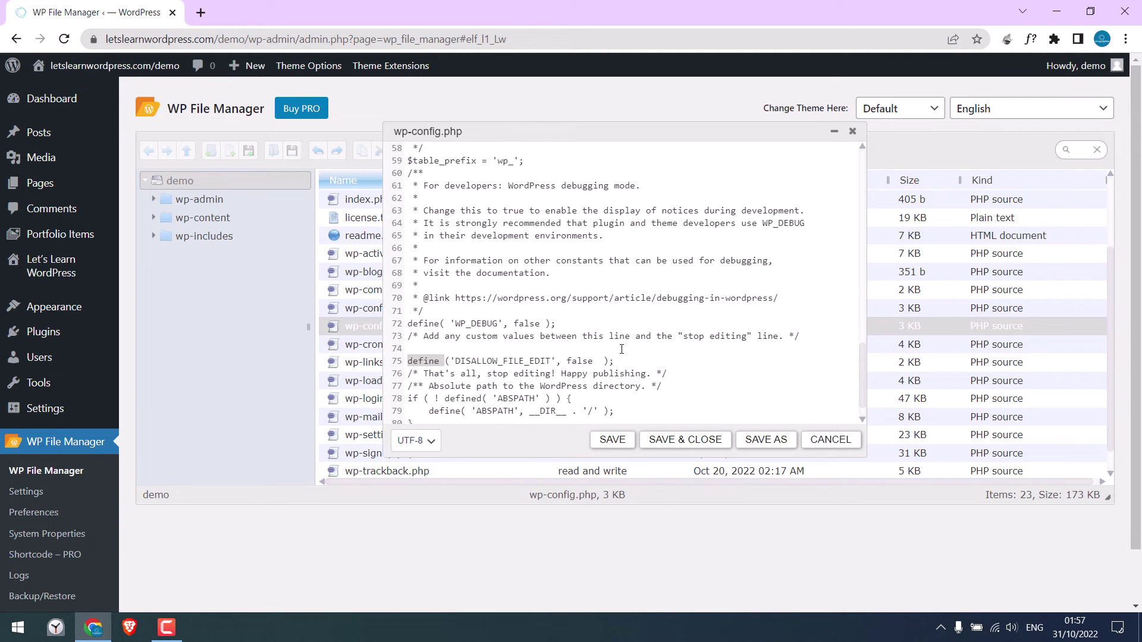
pyautogui.click(612, 441)
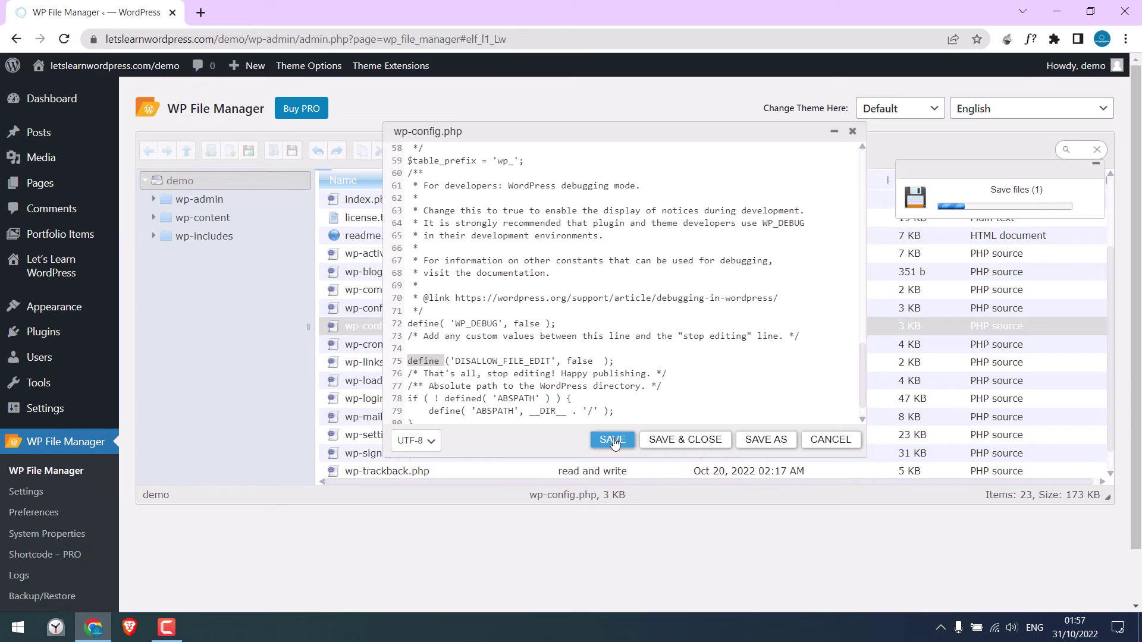
# - Close the code editor and open the WordPress Dashboard in a new tab
pyautogui.click(852, 131)
pyautogui.rightClick(83, 108)
pyautogui.click(82, 108)
pyautogui.click(262, 12)
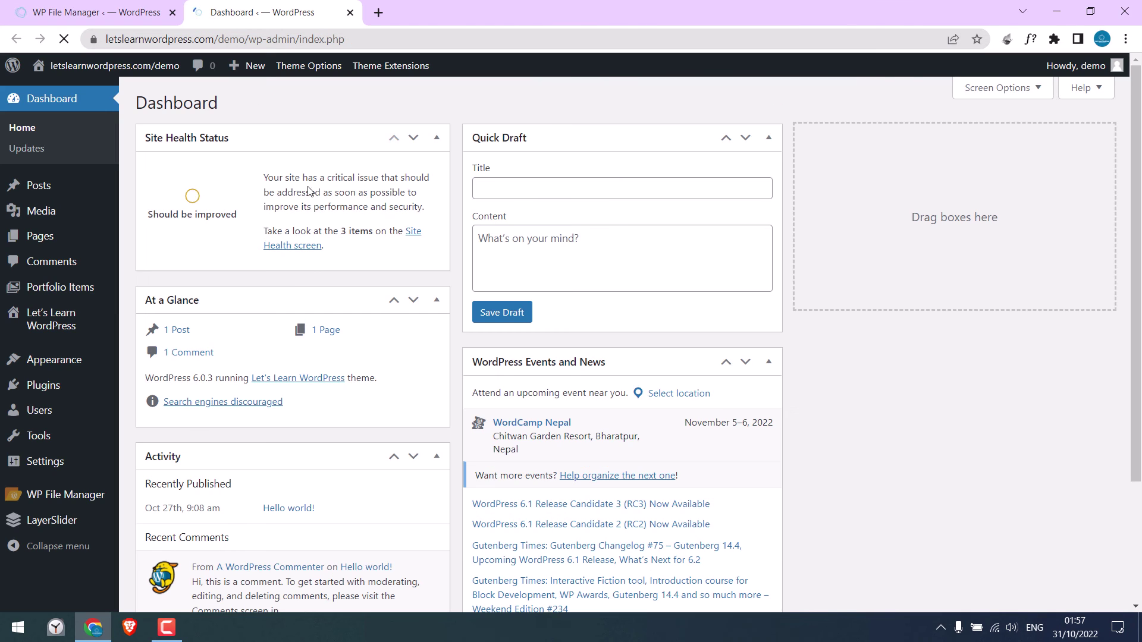
# - Check the Plugins menu on the Dashboard, then return to the WP File Manager tab
pyautogui.moveTo(101, 387)
pyautogui.click(101, 12)
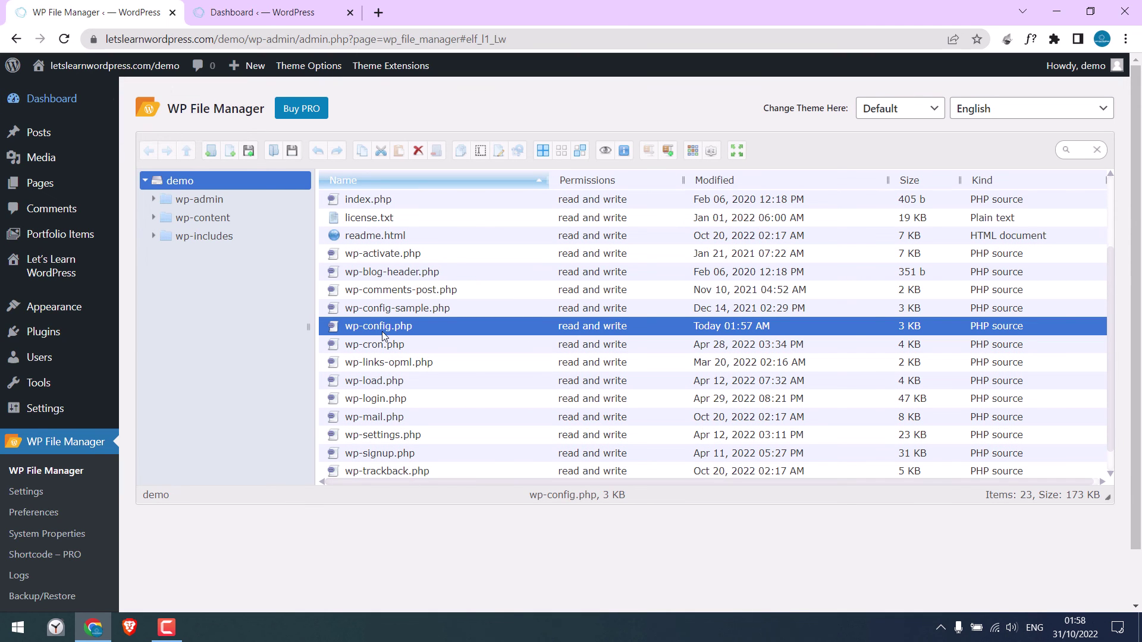